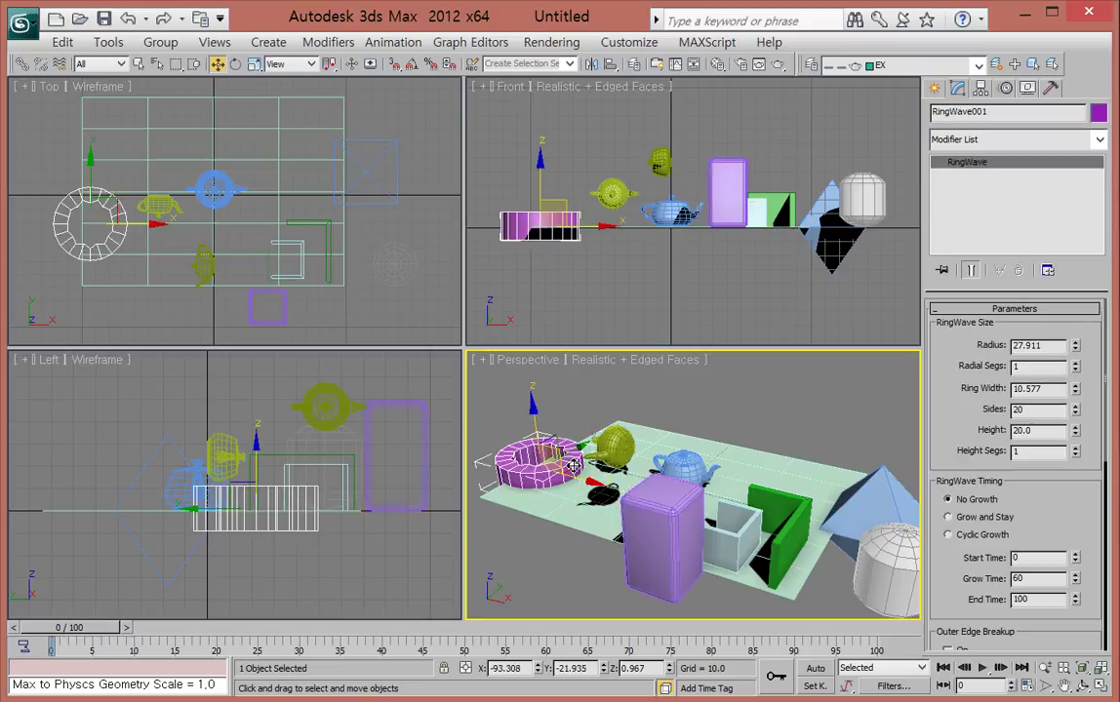
Select the purple chamfer box and move it to about X 24.9, Y -91.6 on the ground plane.
key(ctrl+y)
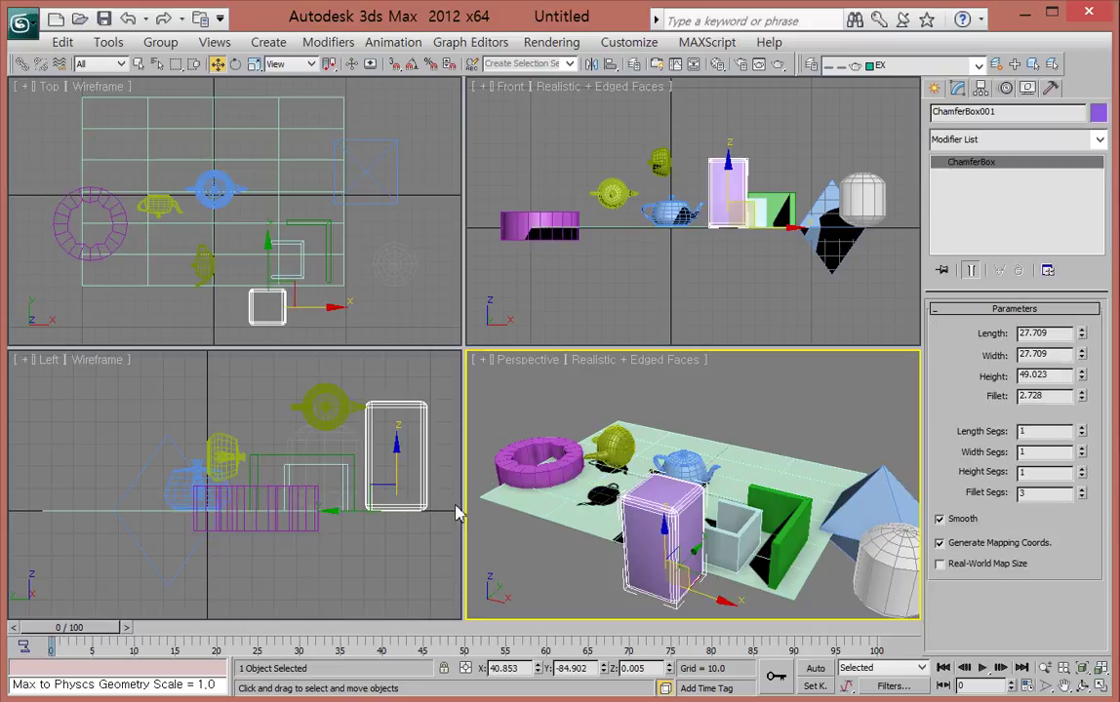
drag(725, 597, 694, 595)
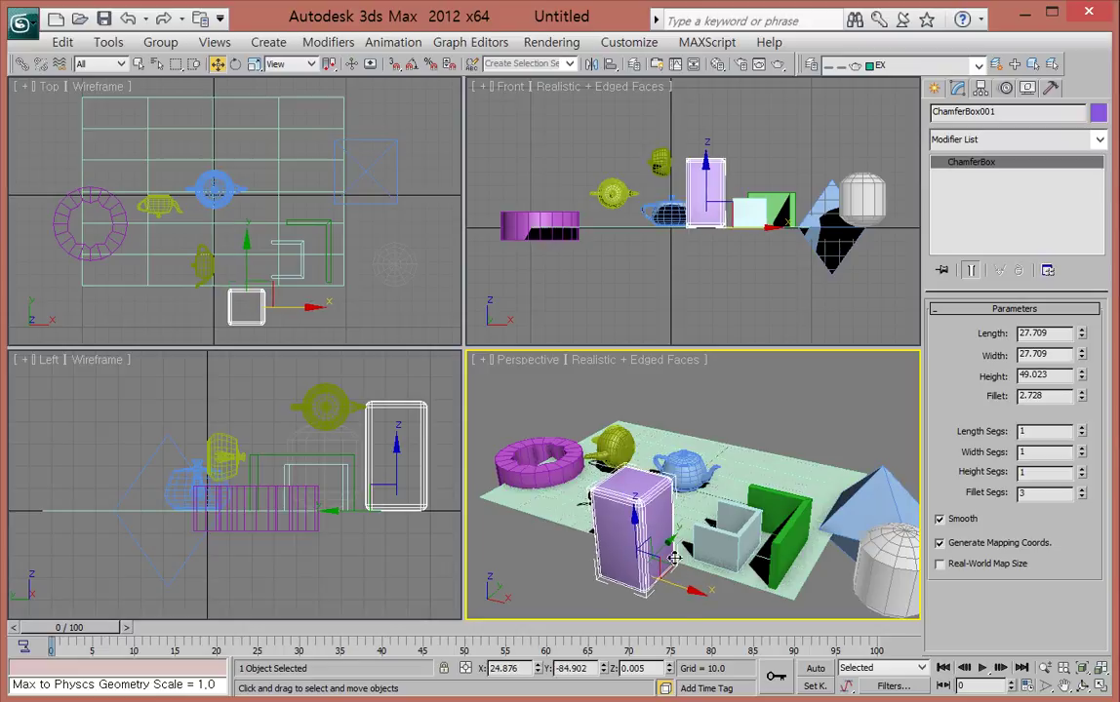
drag(671, 549, 649, 564)
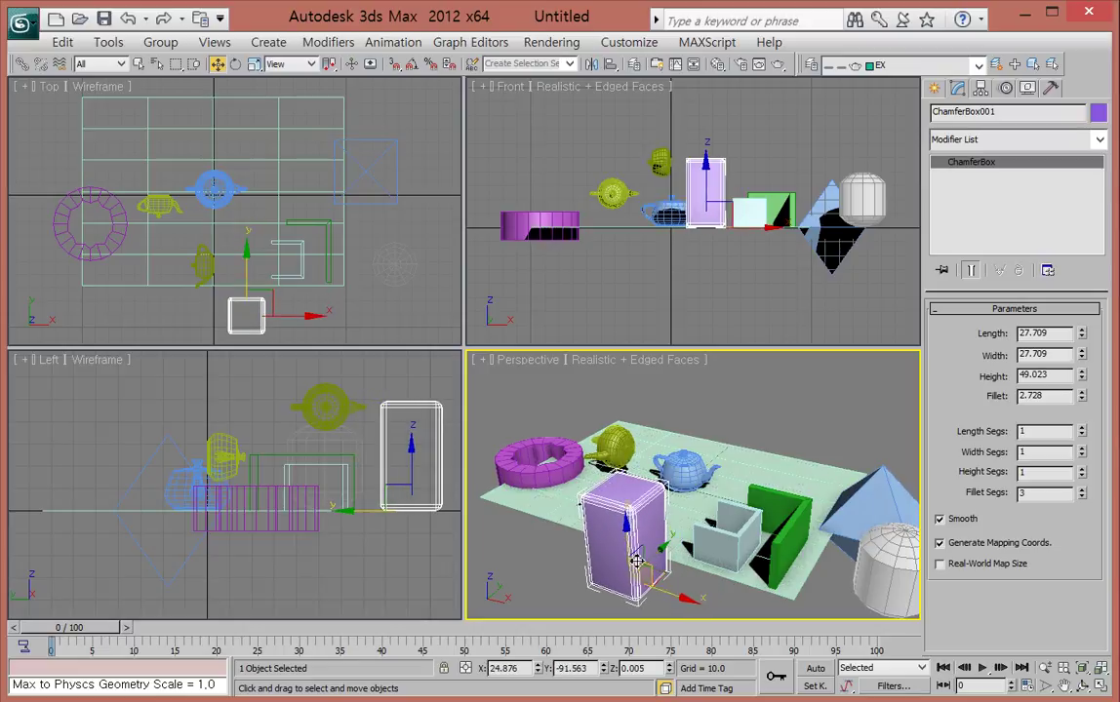
Hide the transform gizmo and select the ring wave in the Left viewport.
click(213, 46)
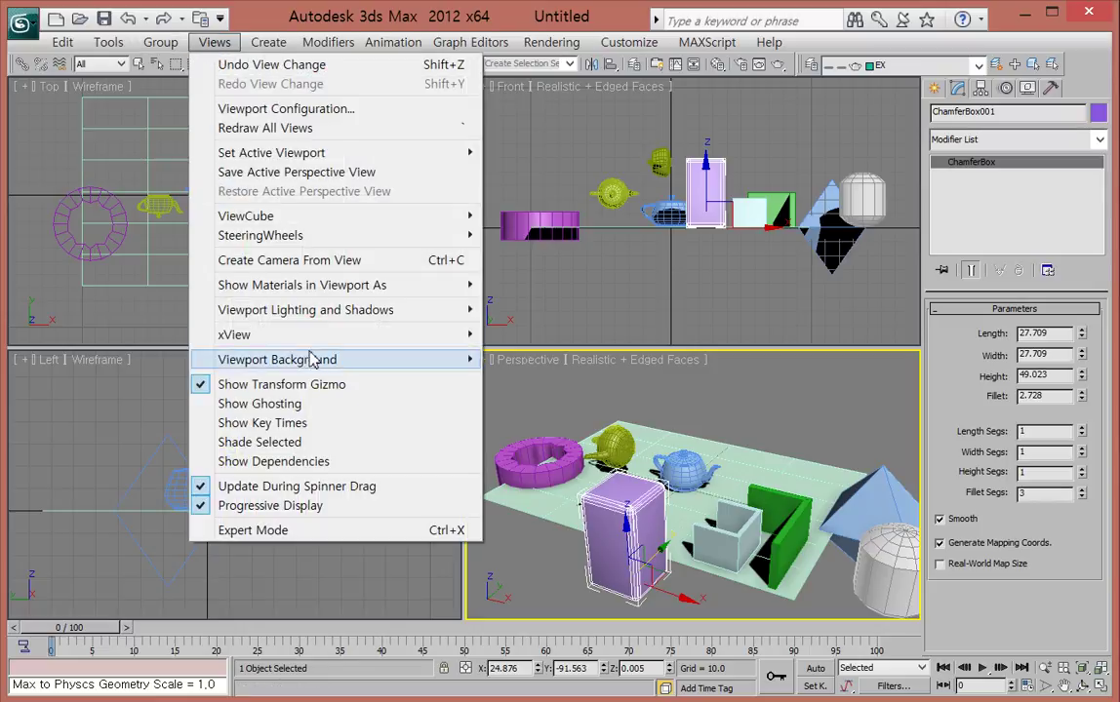
click(346, 390)
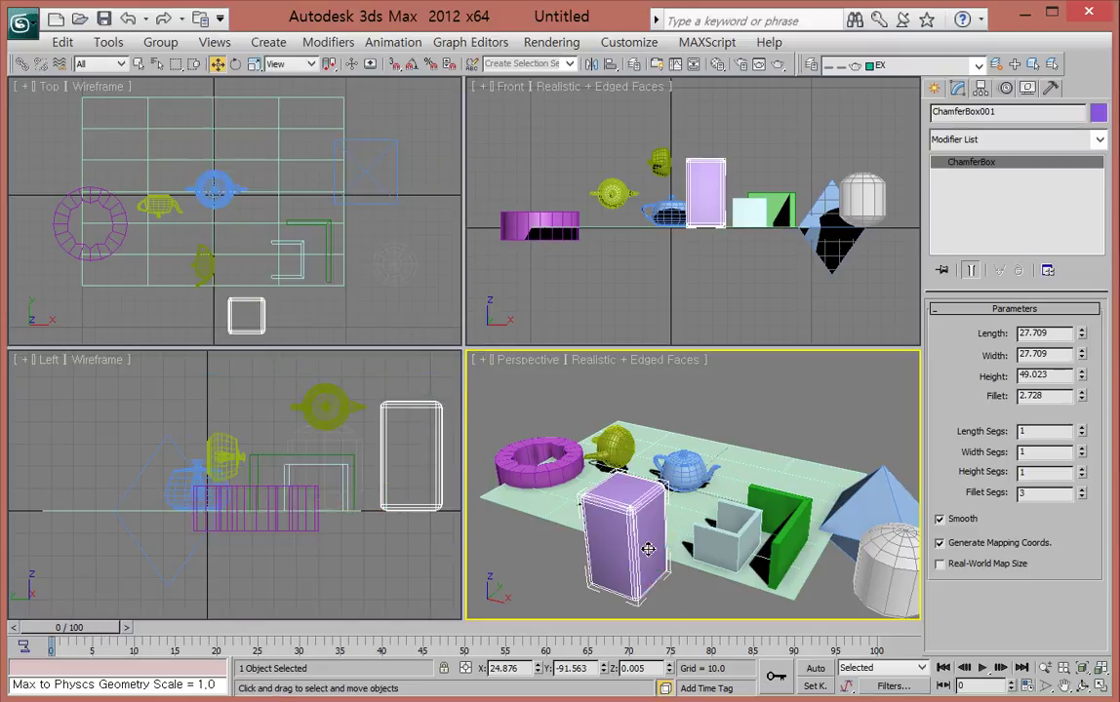
click(319, 528)
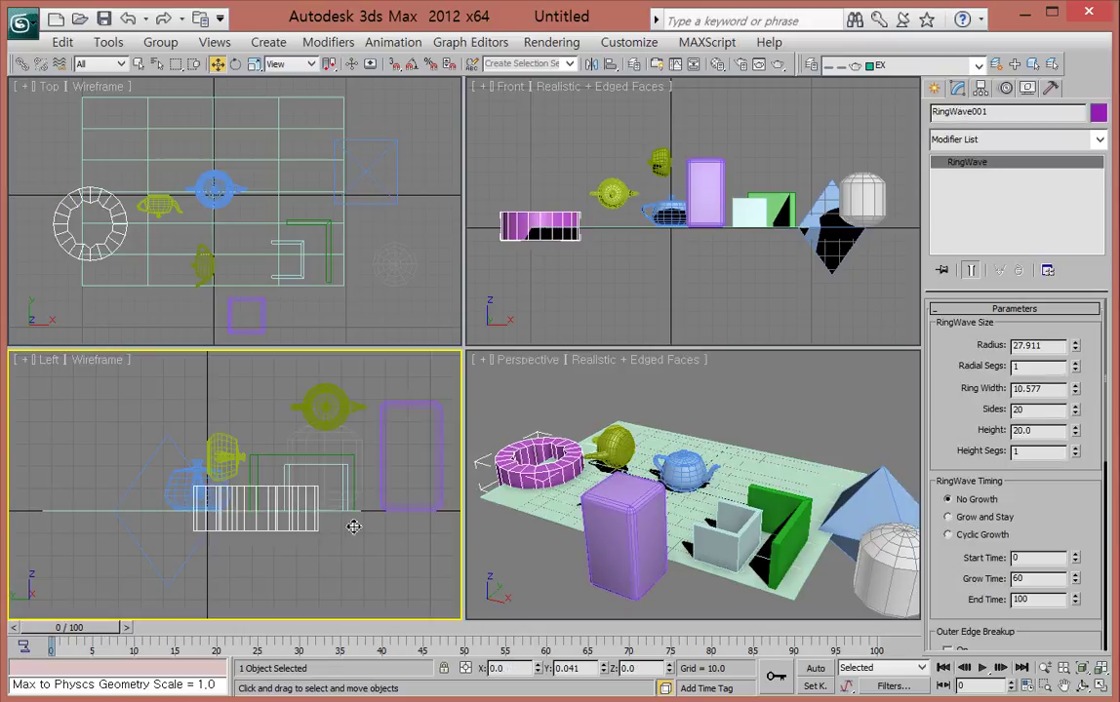
Turn the transform gizmo display back on and select the purple chamfer box in the Perspective viewport.
click(216, 44)
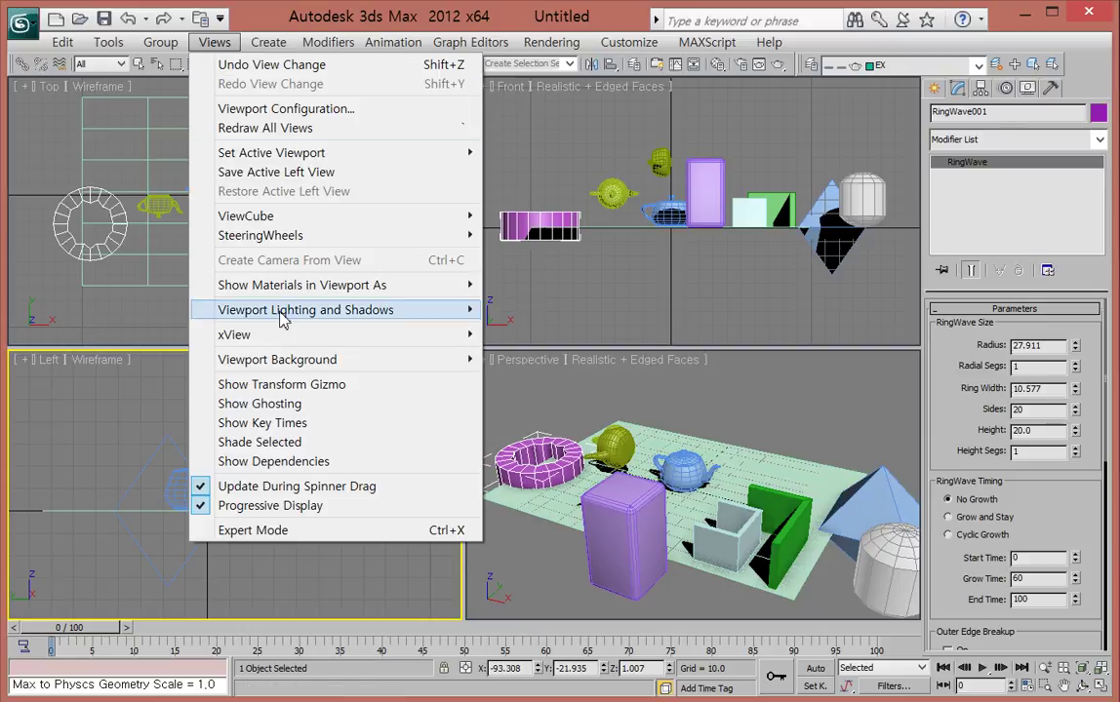
click(302, 385)
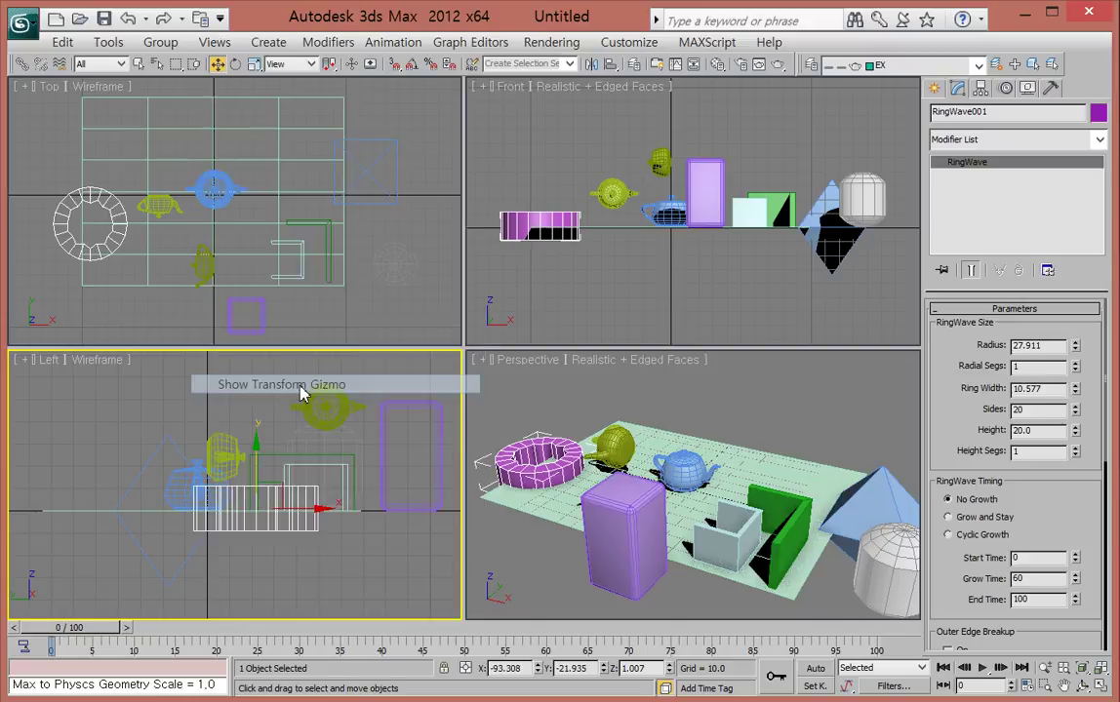
click(607, 558)
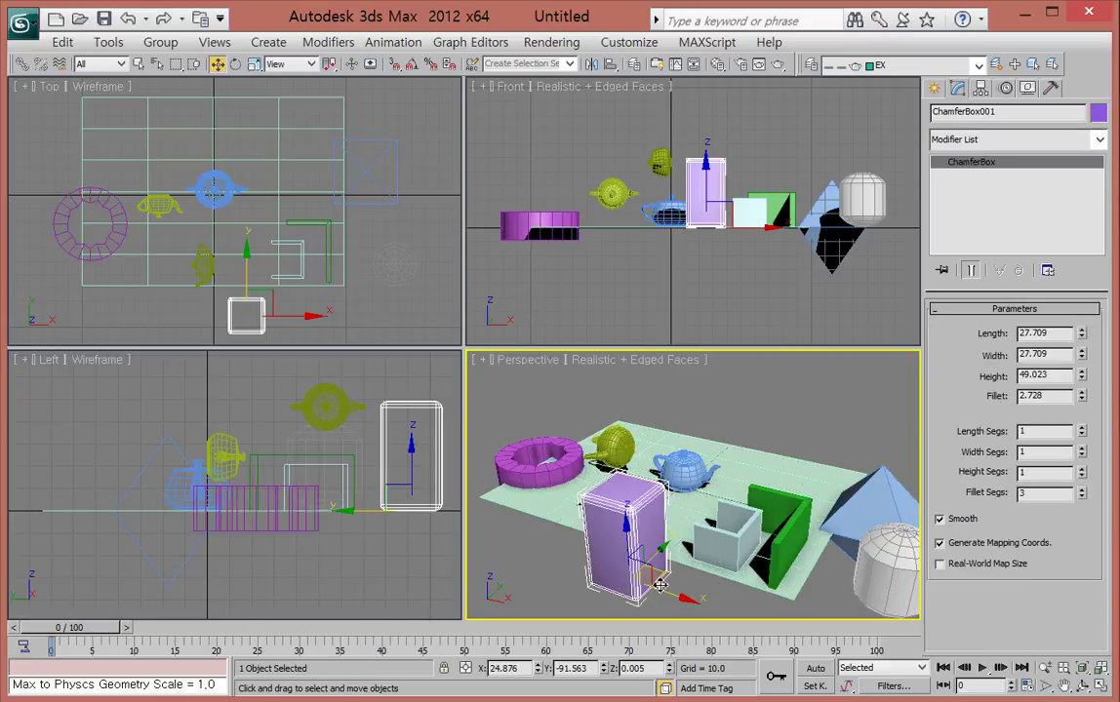
Select and delete all selectable objects, and start a new scene with the New All option without saving the changes.
click(421, 313)
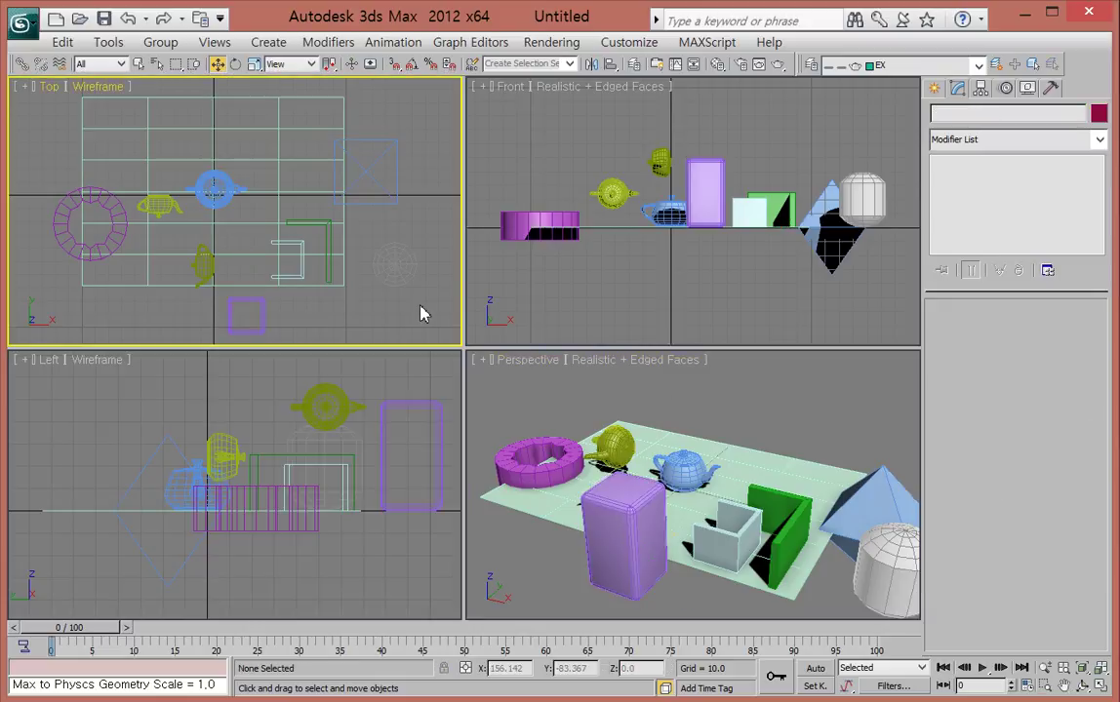
key(ctrl+a)
key(Delete)
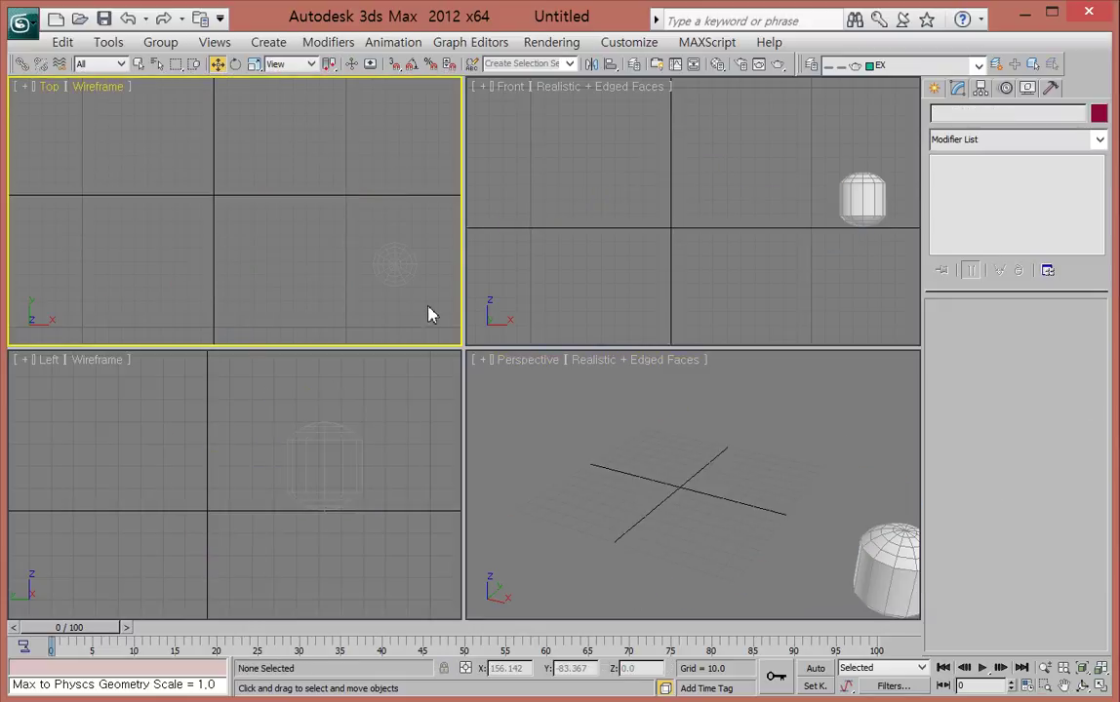
click(57, 20)
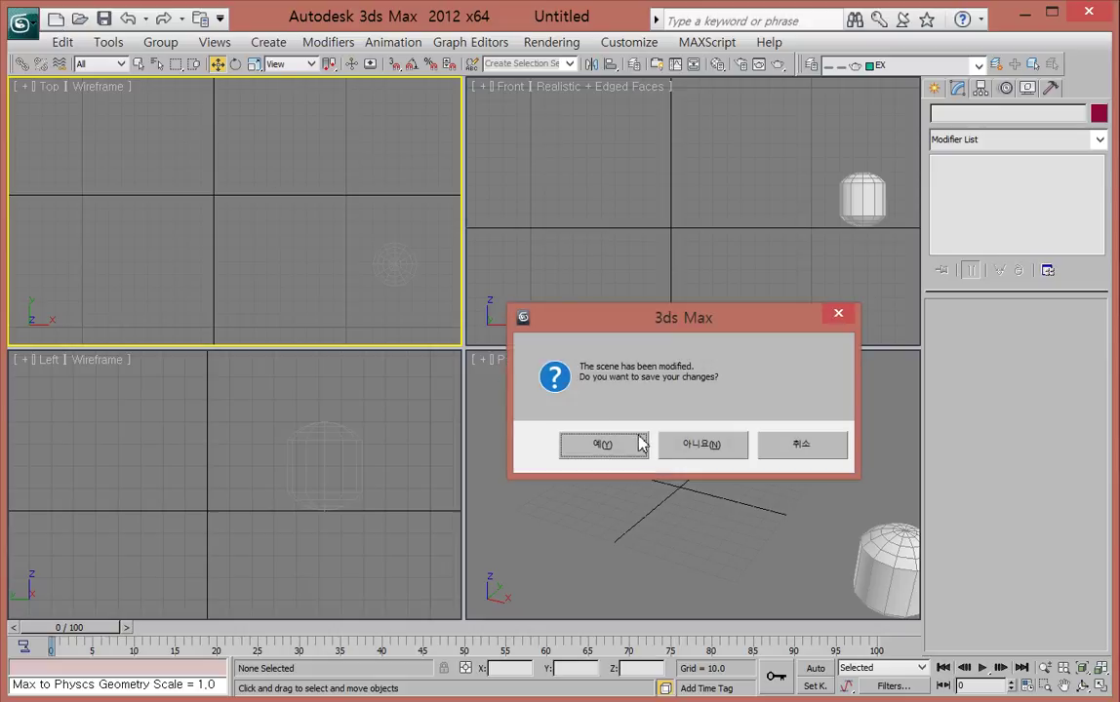
click(697, 447)
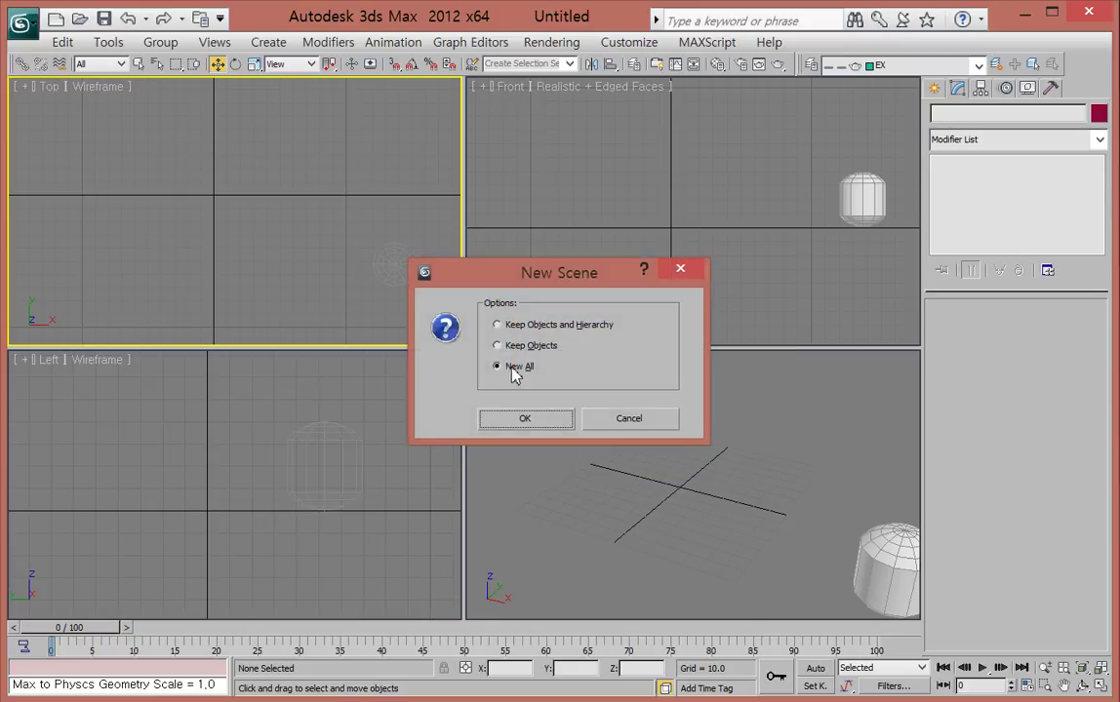
click(530, 421)
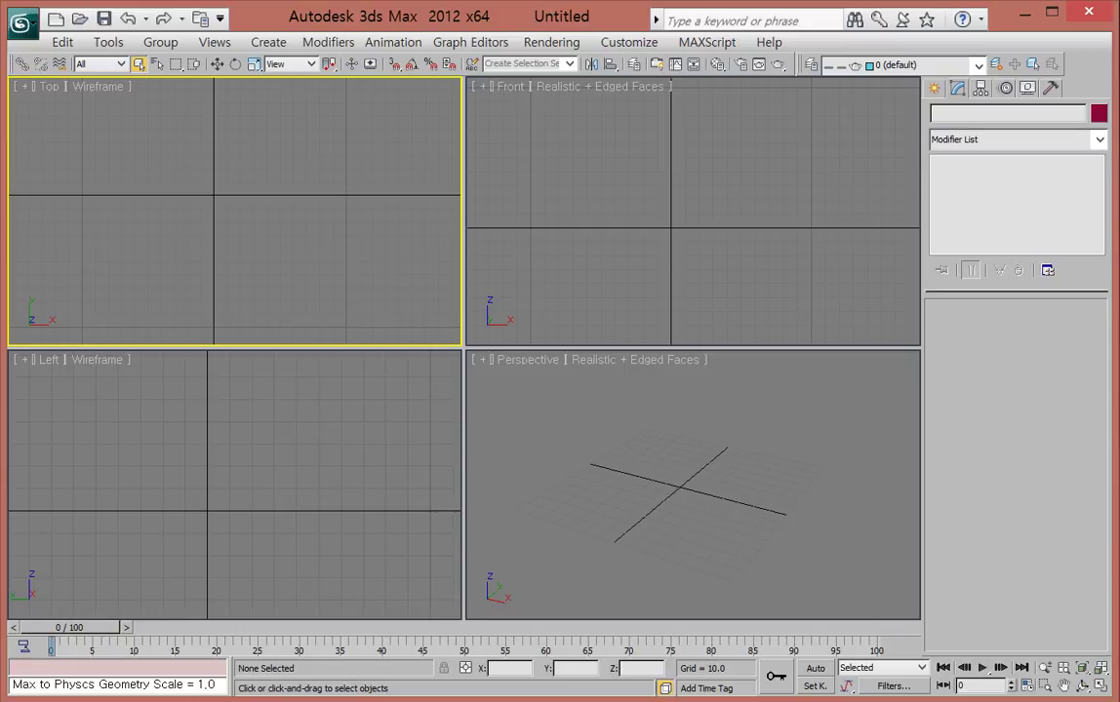
Enlarge the Top viewport by shifting the boundary where the four viewports meet.
drag(1100, 667, 1103, 639)
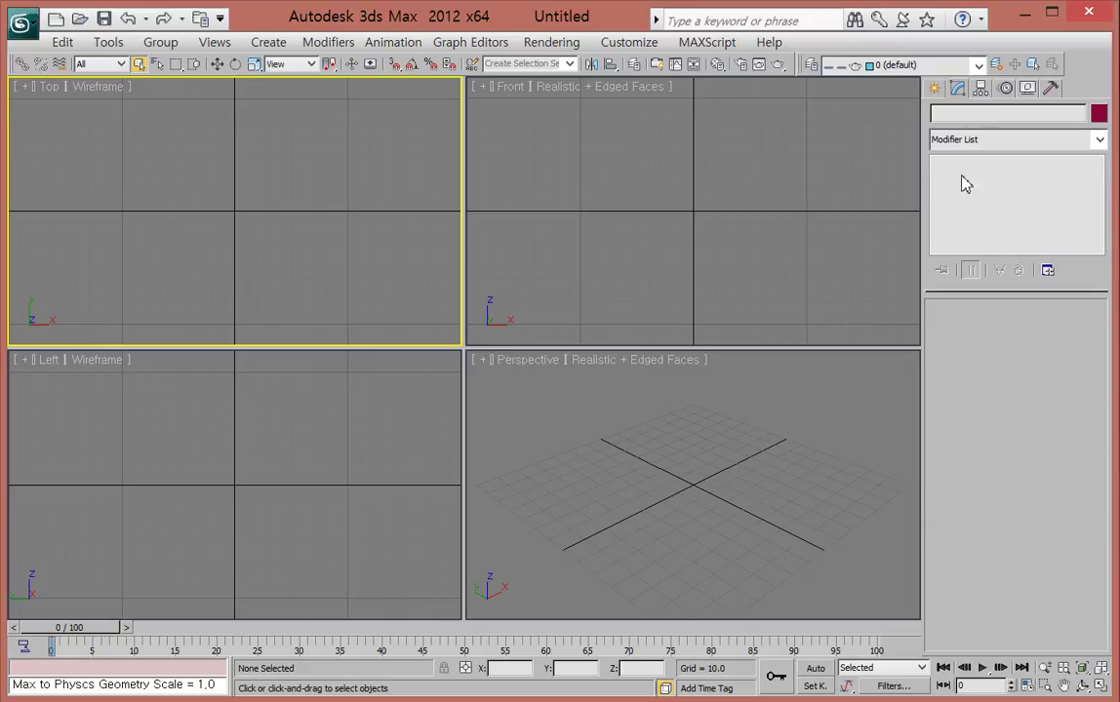
click(939, 91)
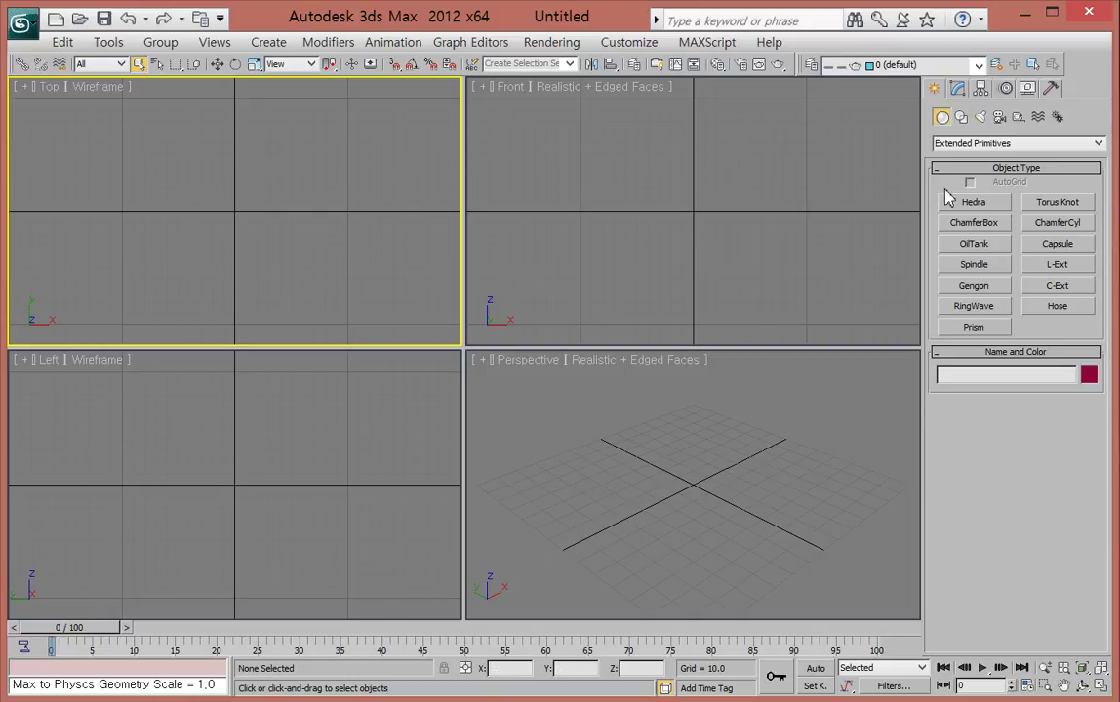
drag(467, 346, 654, 403)
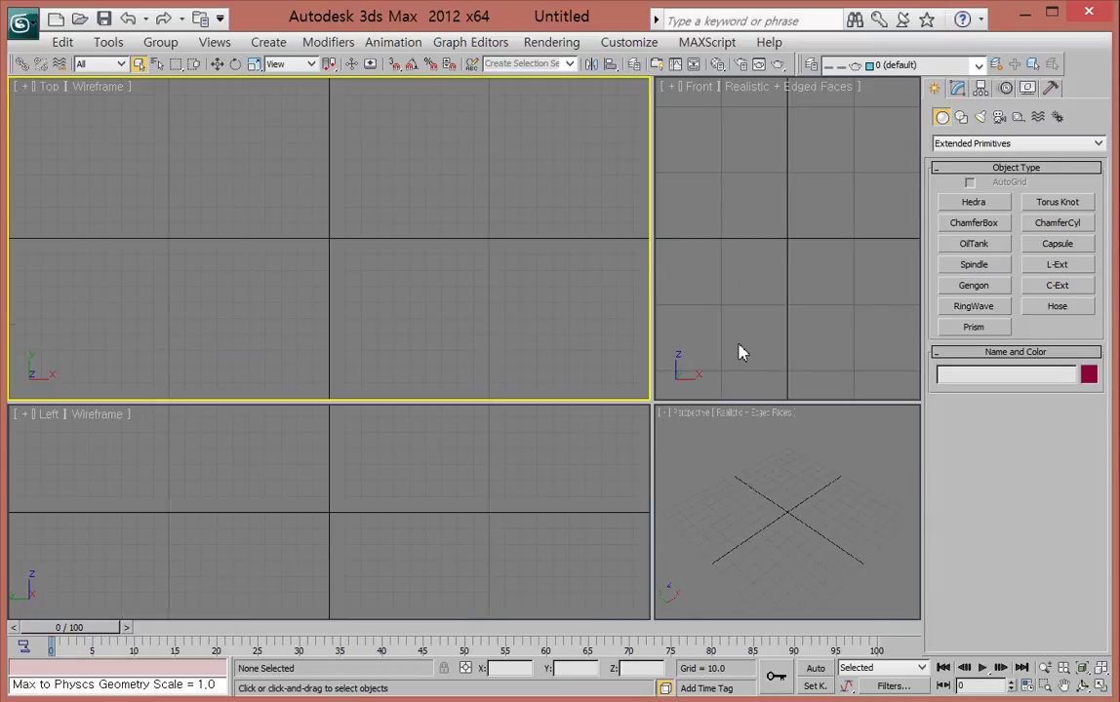
Start a Line spline in the Top viewport with two straight segments followed by a wavy run of Bezier curves.
click(961, 116)
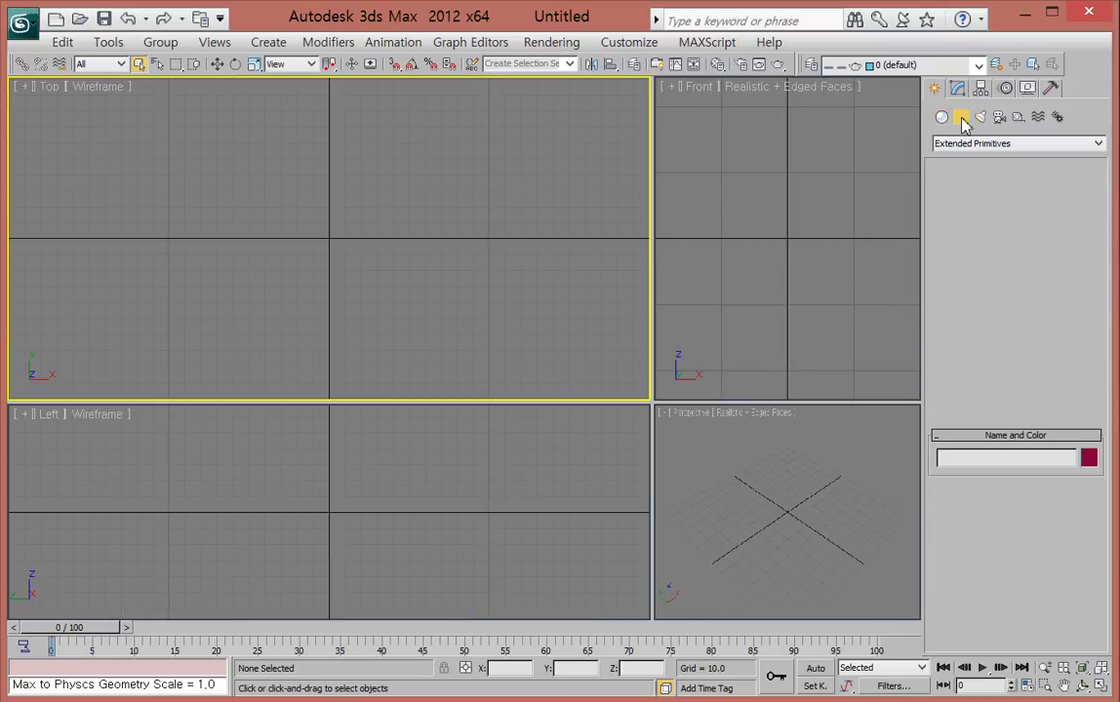
click(973, 219)
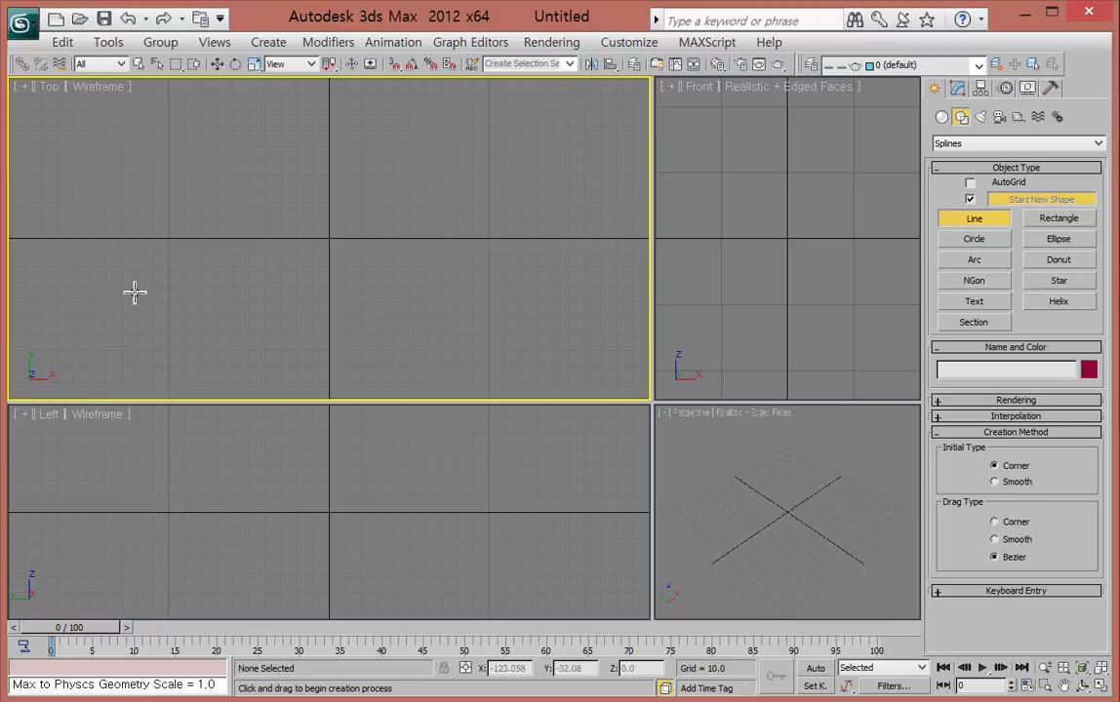
click(137, 207)
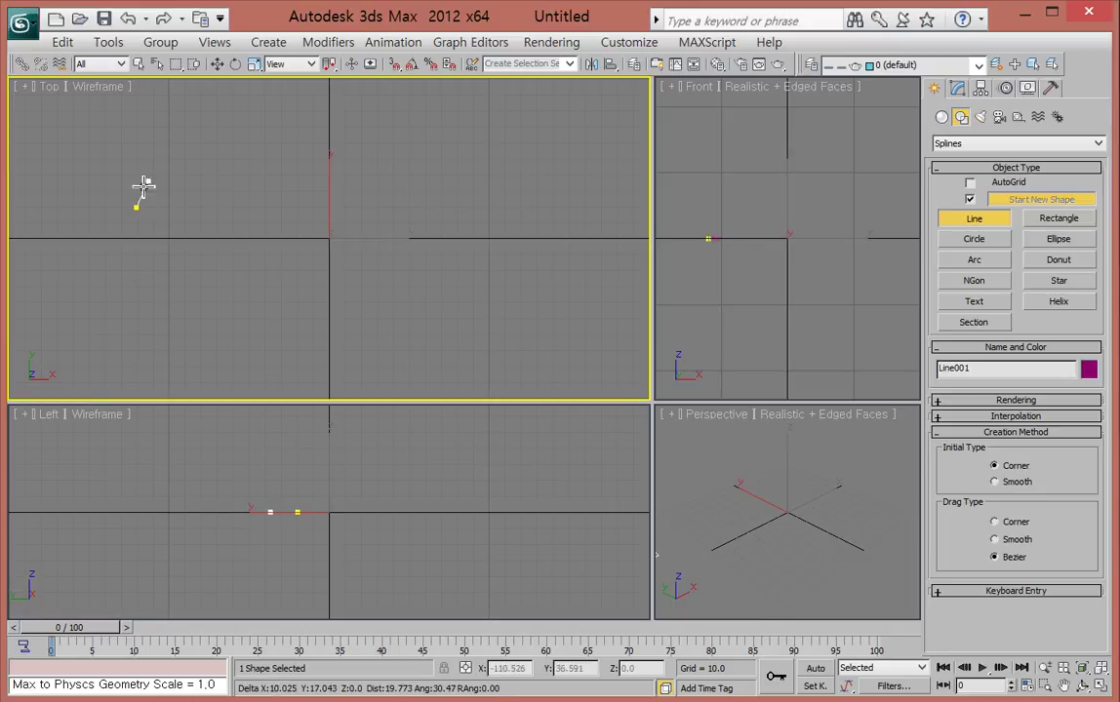
click(216, 157)
click(327, 175)
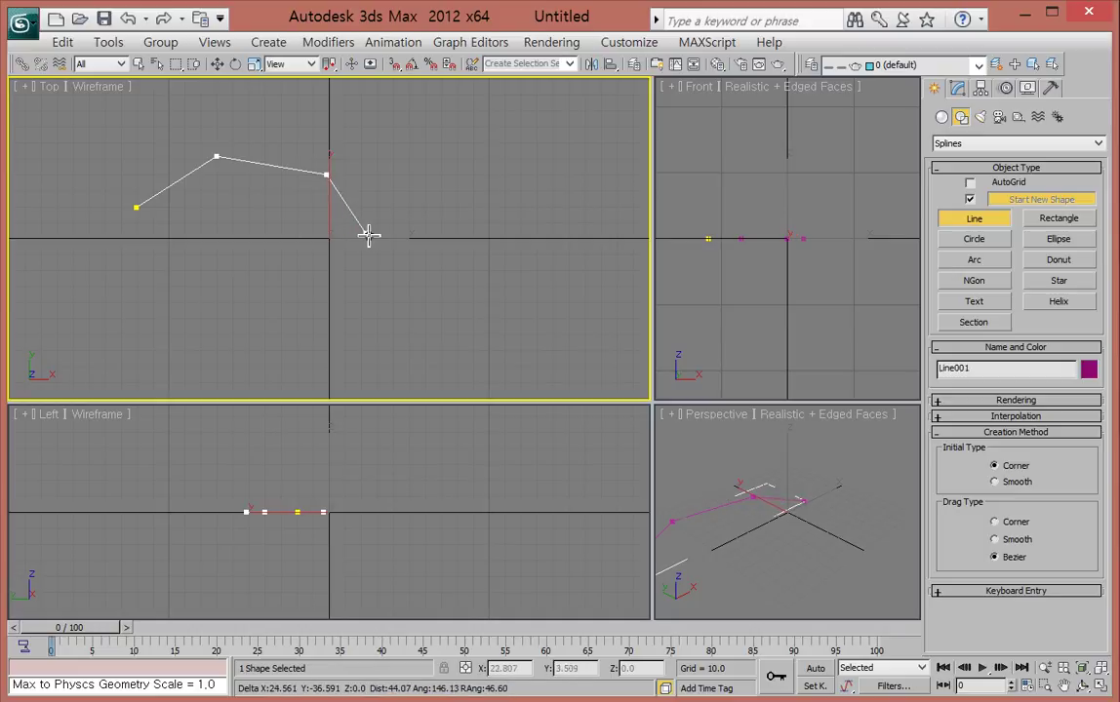
drag(371, 230, 415, 238)
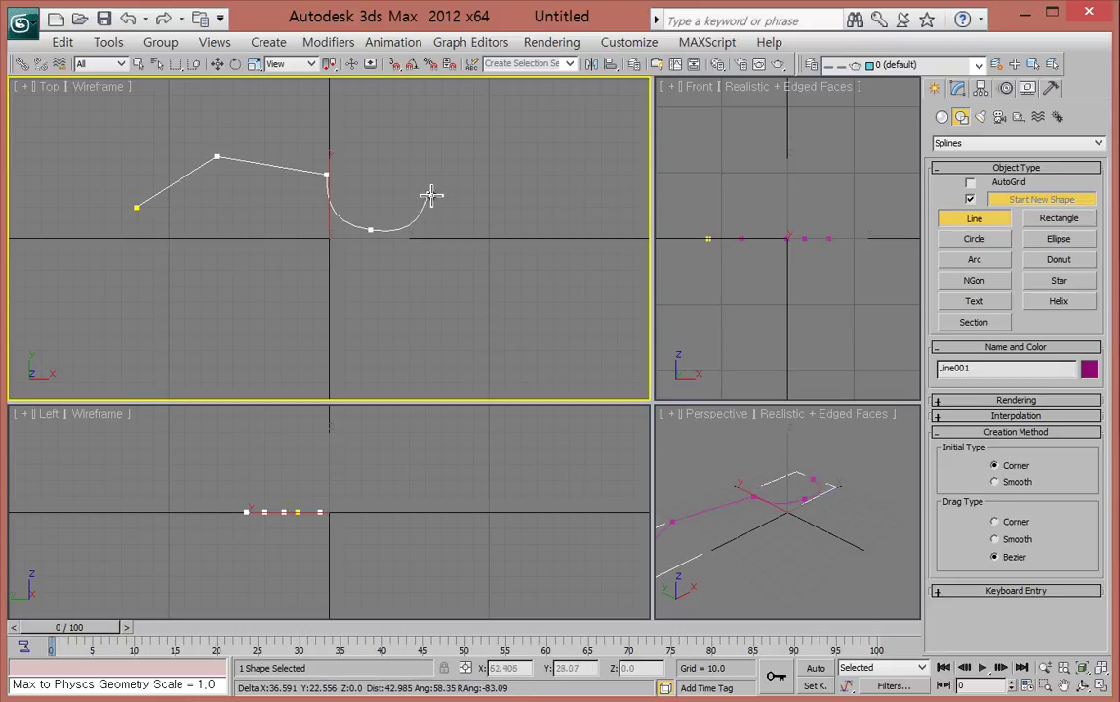
click(431, 191)
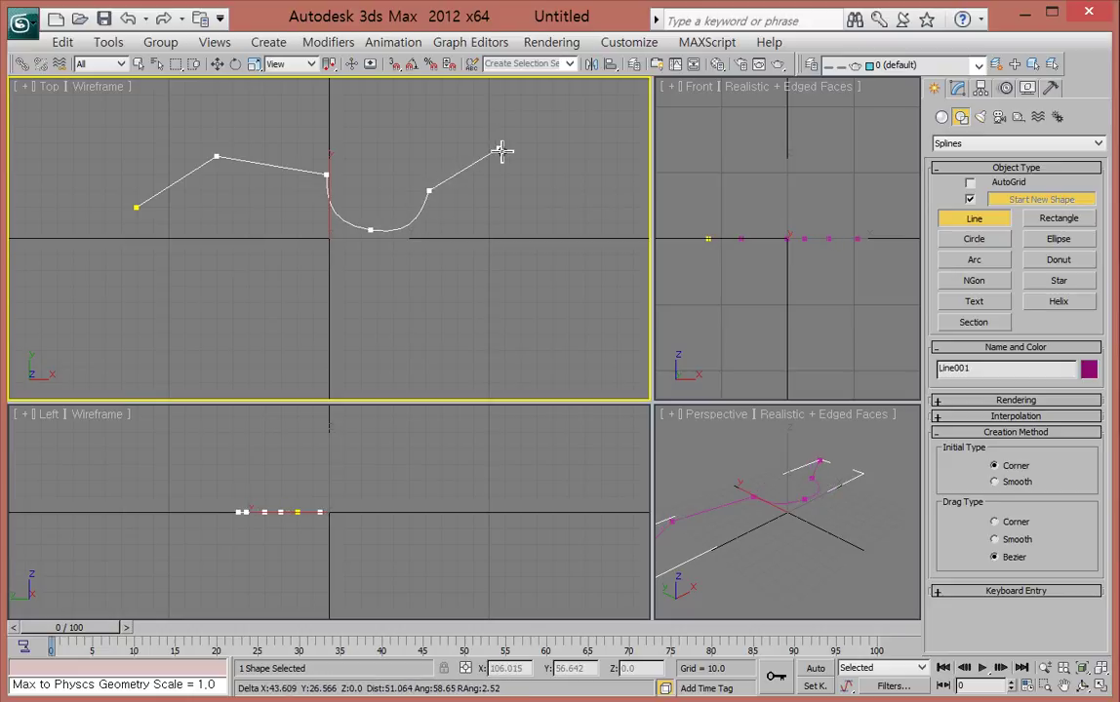
drag(506, 169, 538, 187)
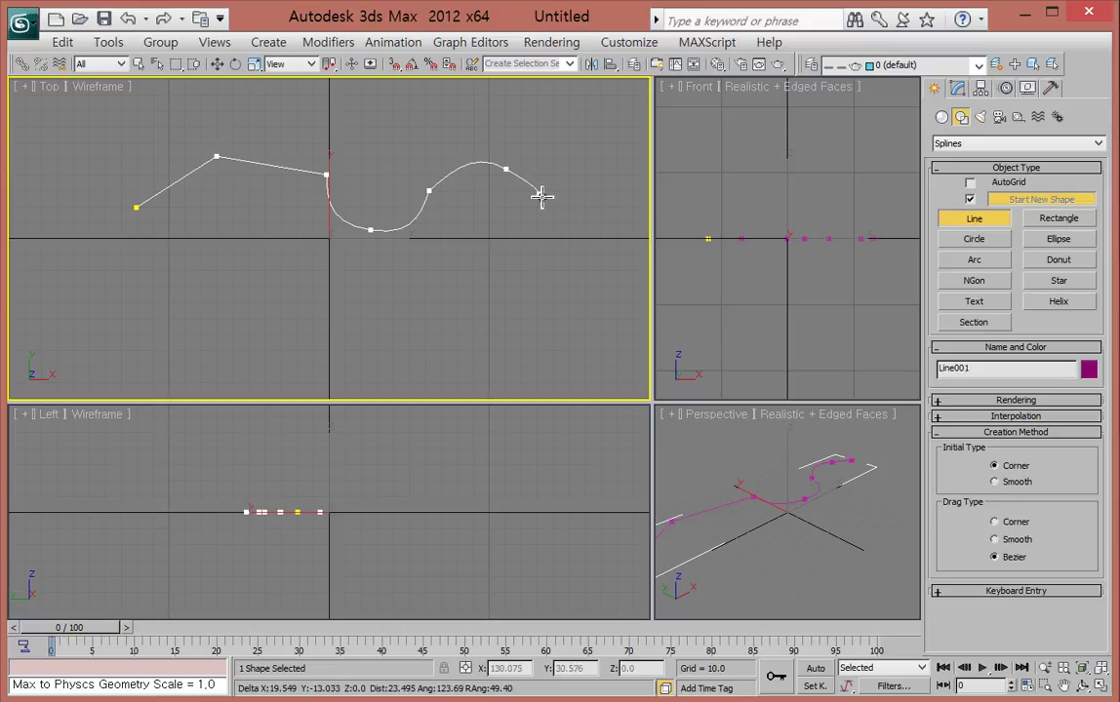
Continue the spline back beneath the curves with corner points and close it at its first vertex.
click(511, 251)
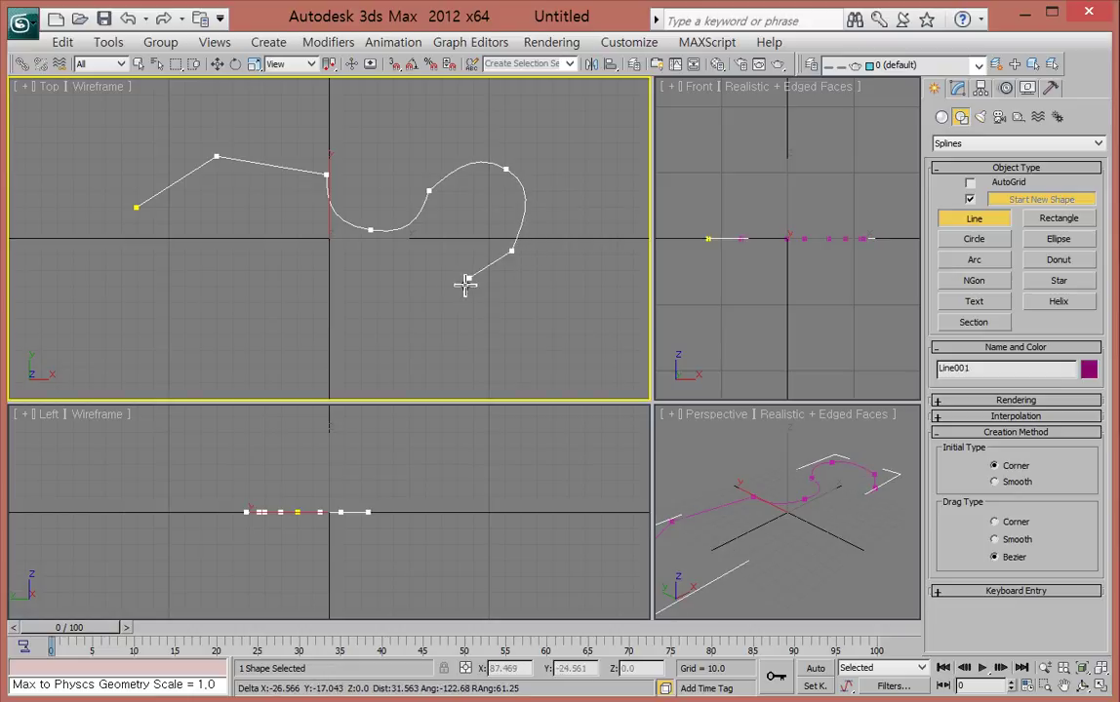
click(348, 298)
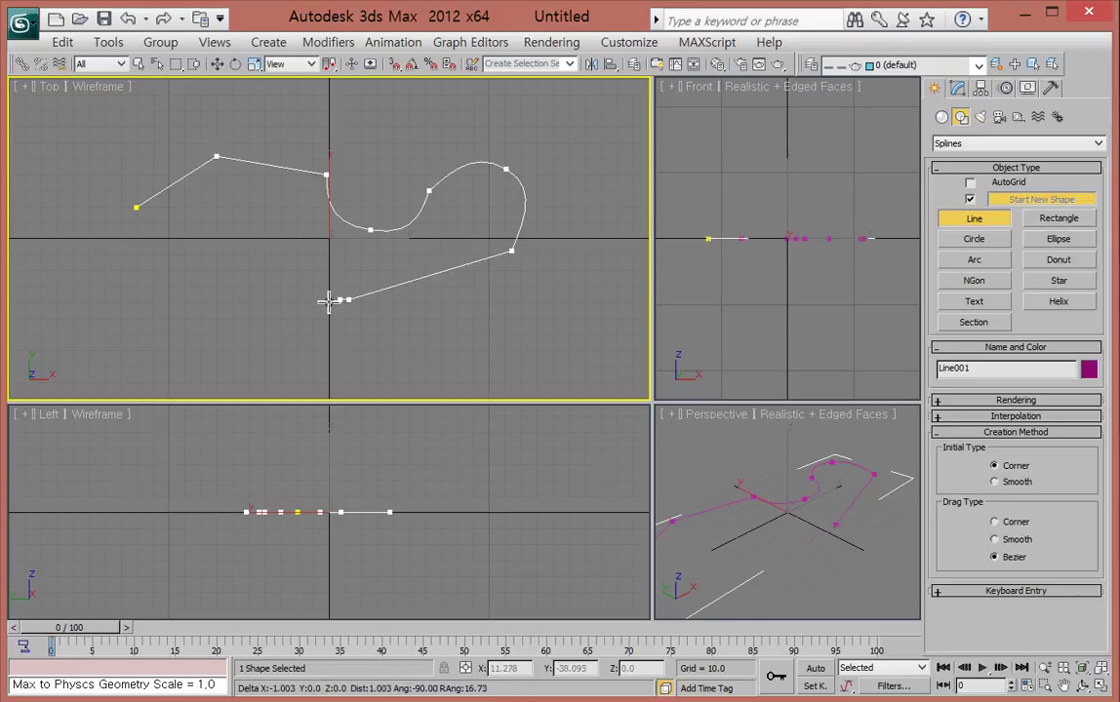
click(190, 276)
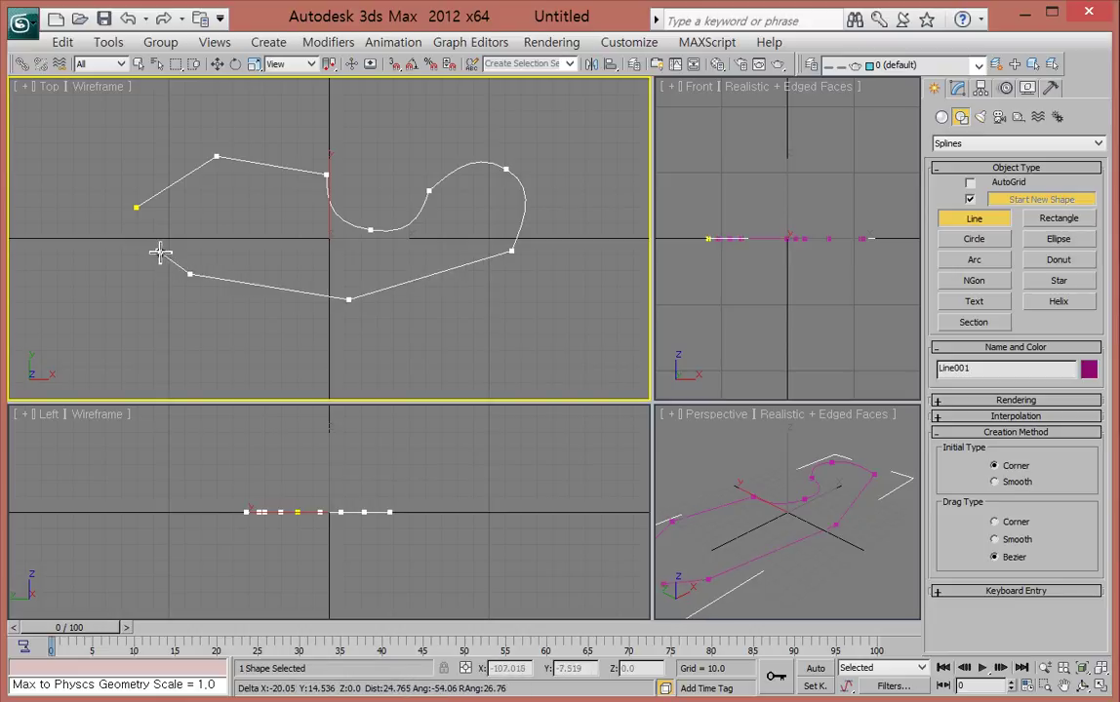
click(137, 210)
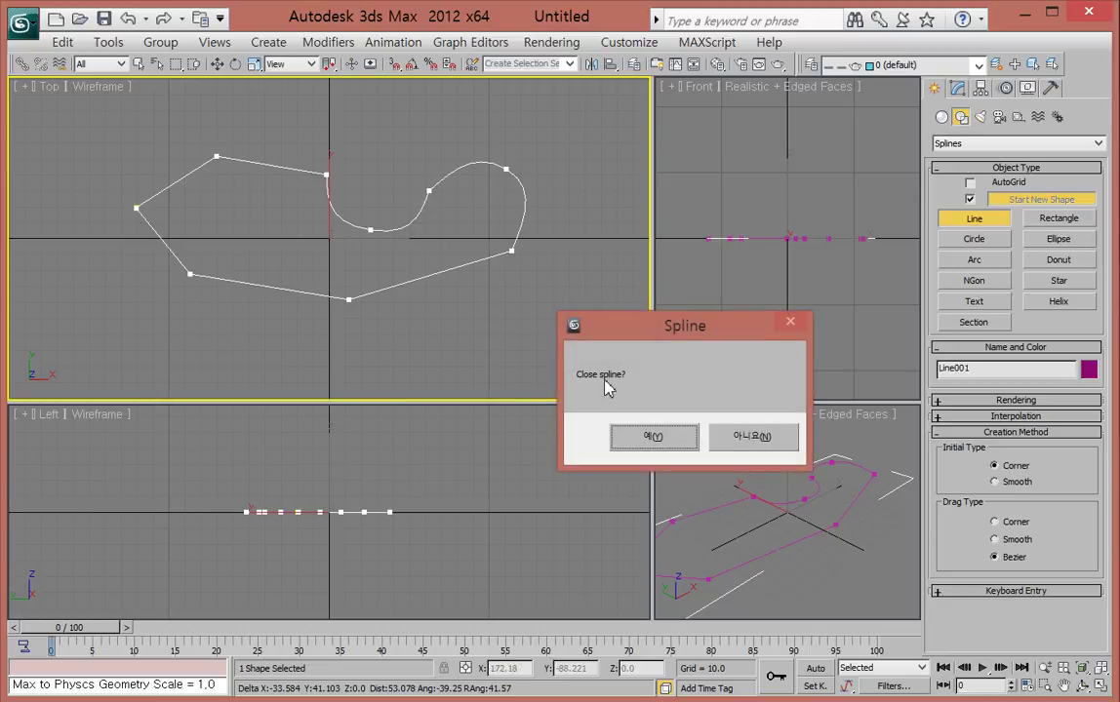
click(654, 439)
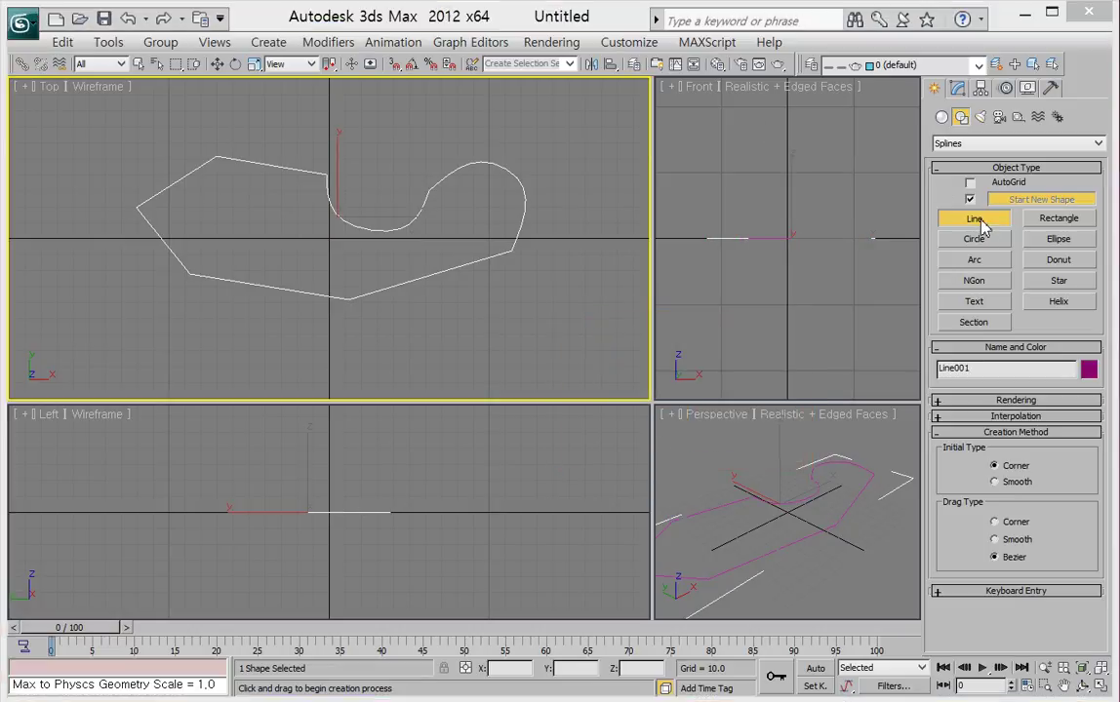
Draw an open line with four corner vertices in the Top viewport, below the right part of the closed shape.
click(374, 330)
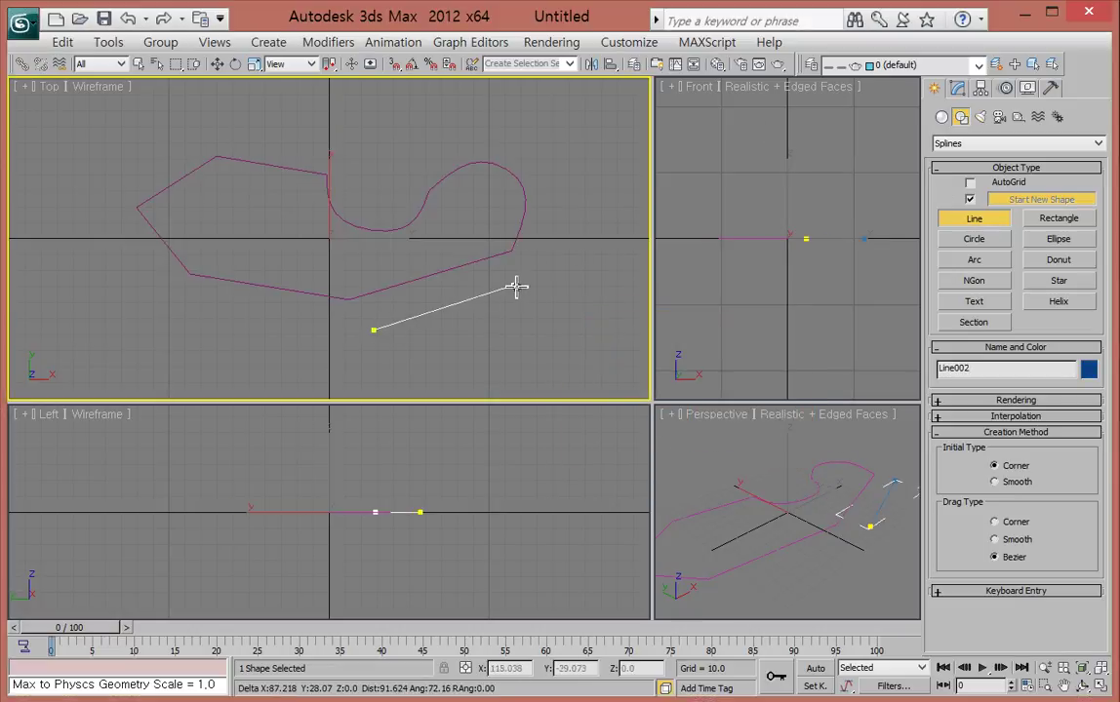
click(516, 285)
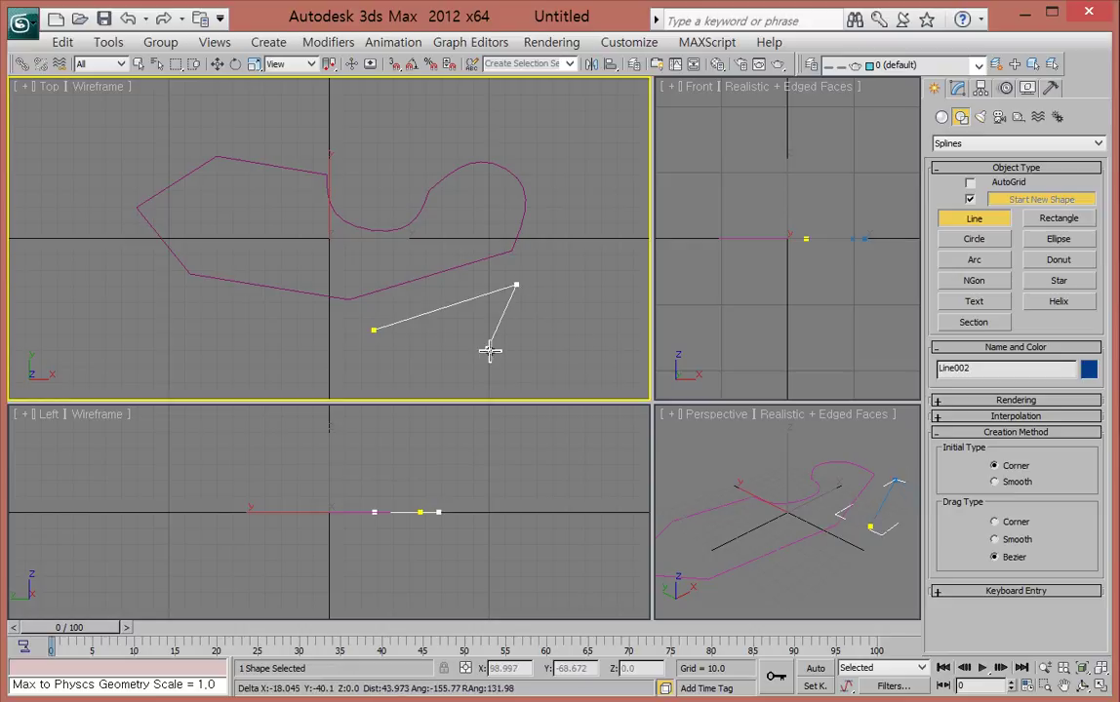
click(557, 325)
click(473, 363)
right_click(484, 382)
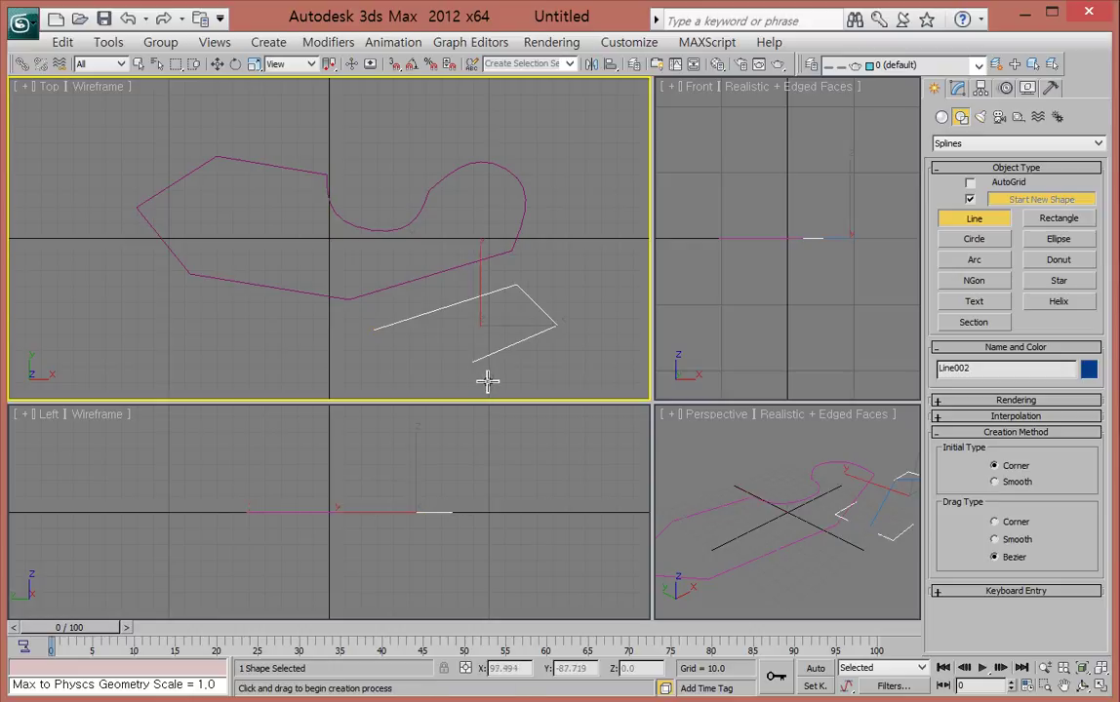
Draw an open, rectangular spiral-like line with six vertices in the Top viewport, below the left part of the closed shape.
click(190, 314)
click(333, 314)
click(336, 373)
click(216, 374)
click(215, 346)
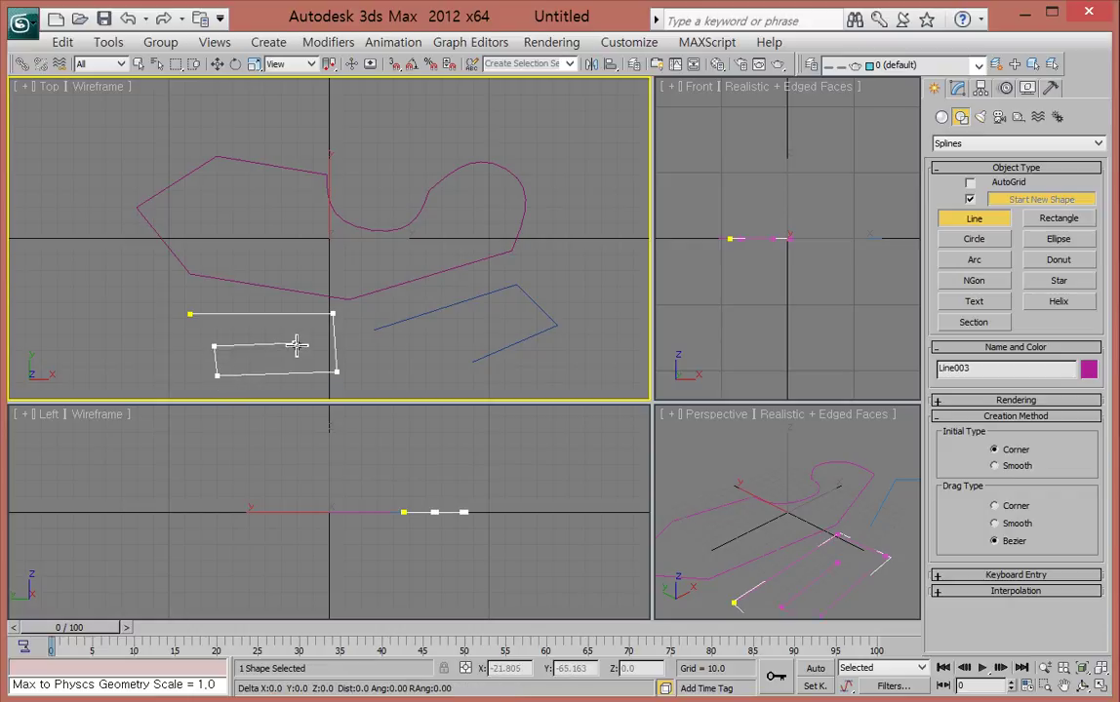
click(295, 344)
right_click(304, 349)
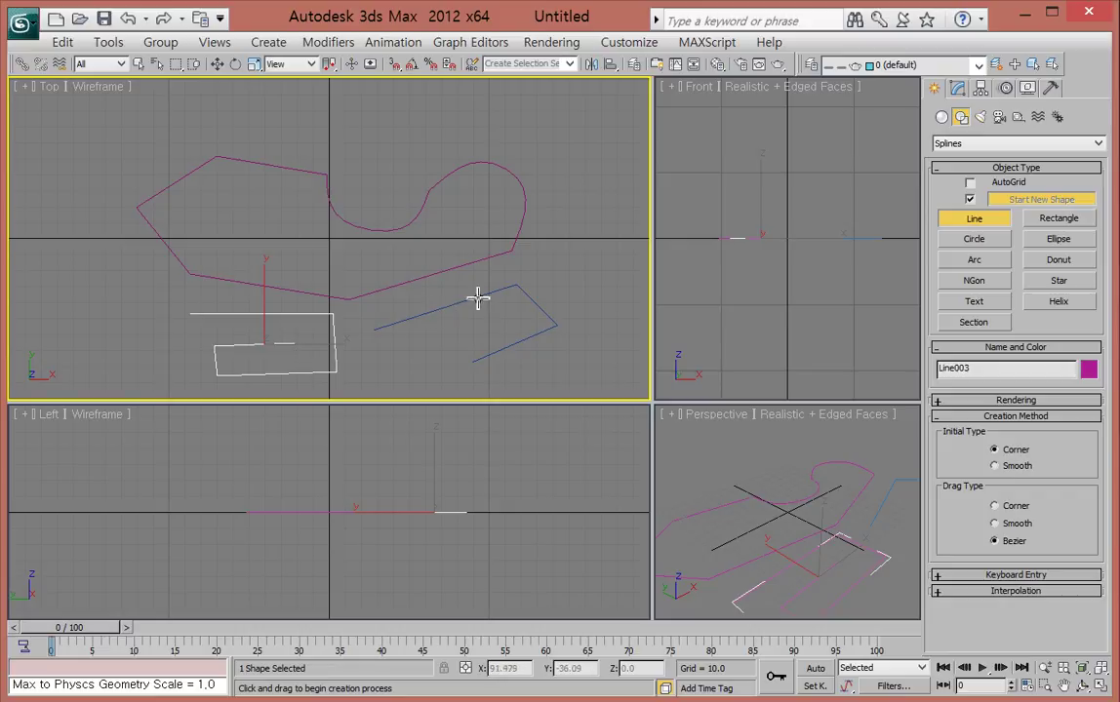
middle_drag(587, 248, 510, 230)
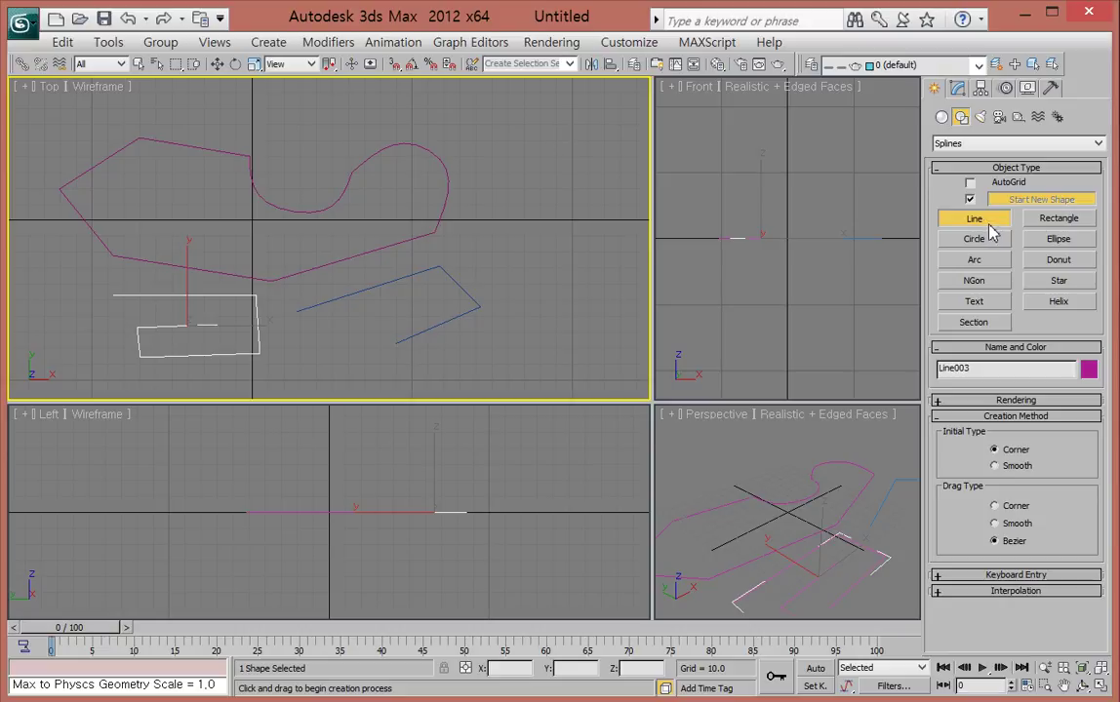
Draw a rectangle beyond the curved end of the closed shape in the Top viewport, with length 50, width 50 and corner radius 5.
click(1058, 218)
drag(525, 185, 611, 268)
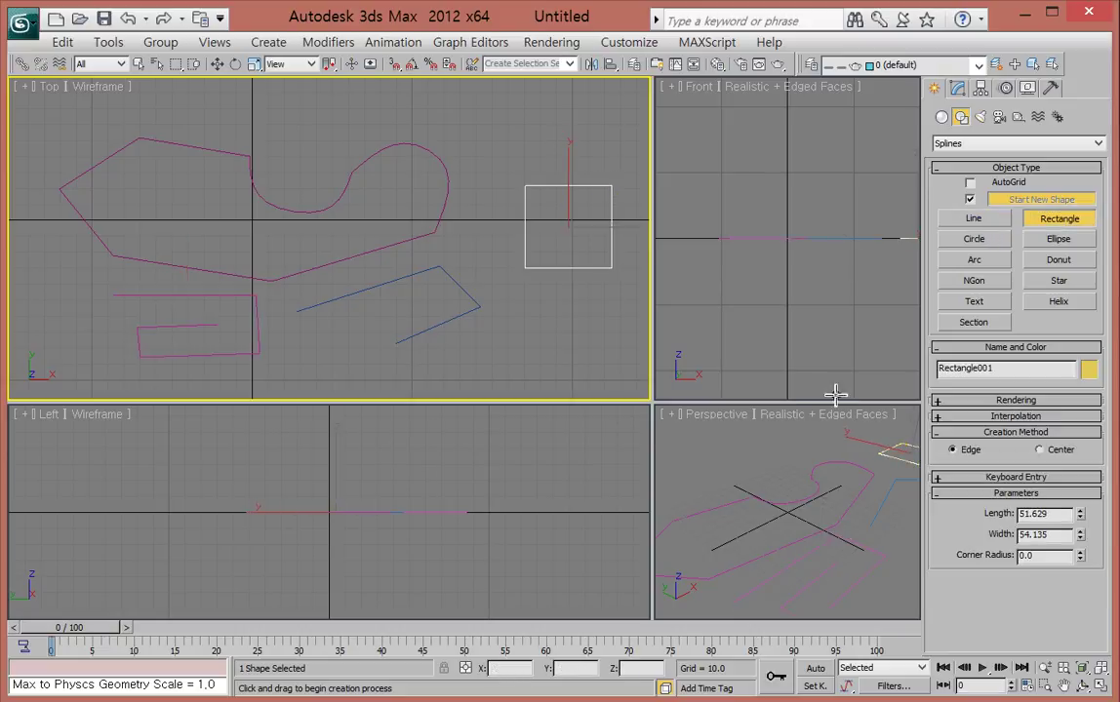
double_click(1035, 518)
text(50)
key(Tab)
text(5)
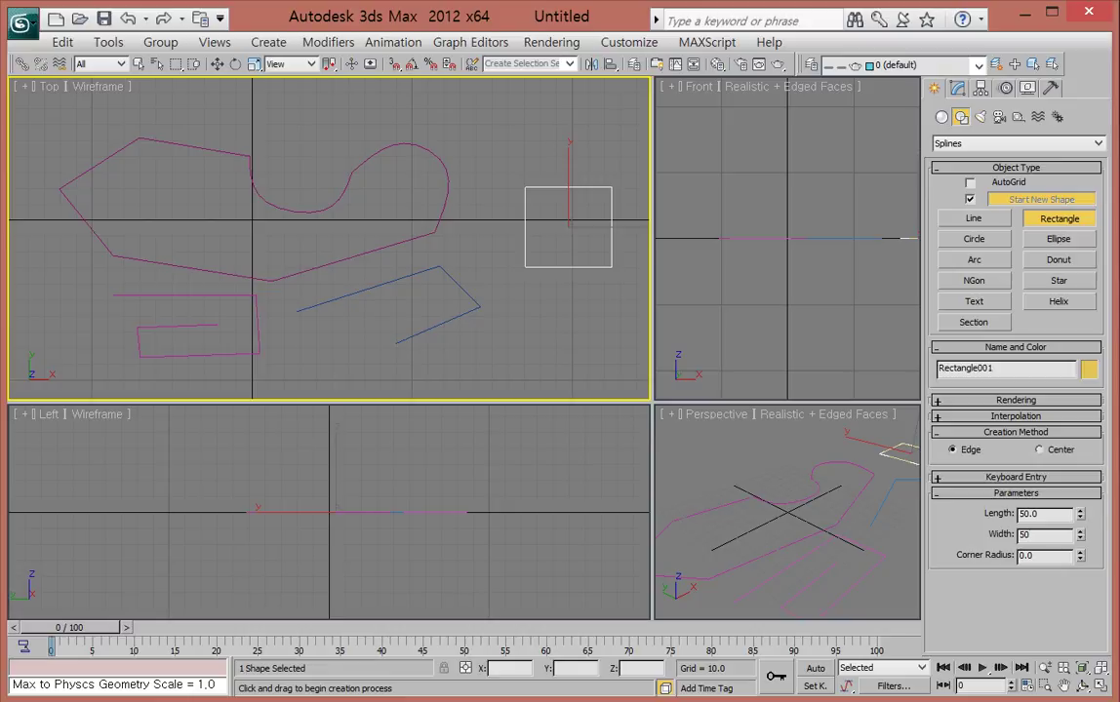
text(0)
key(Return)
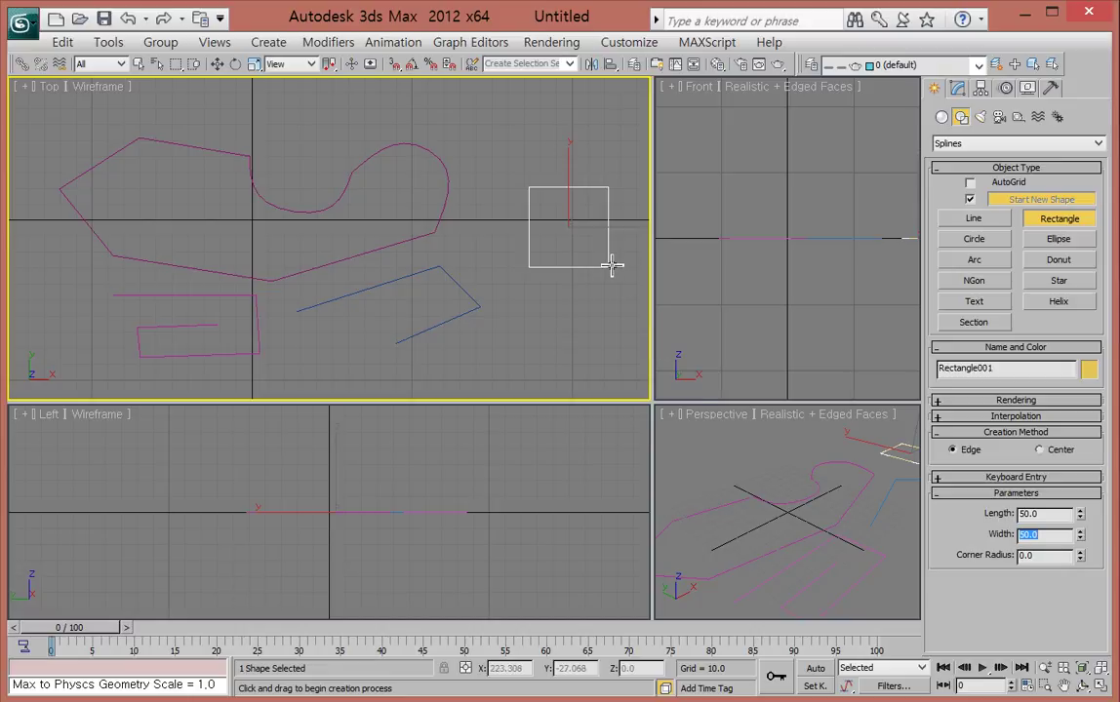
drag(1081, 558, 999, 548)
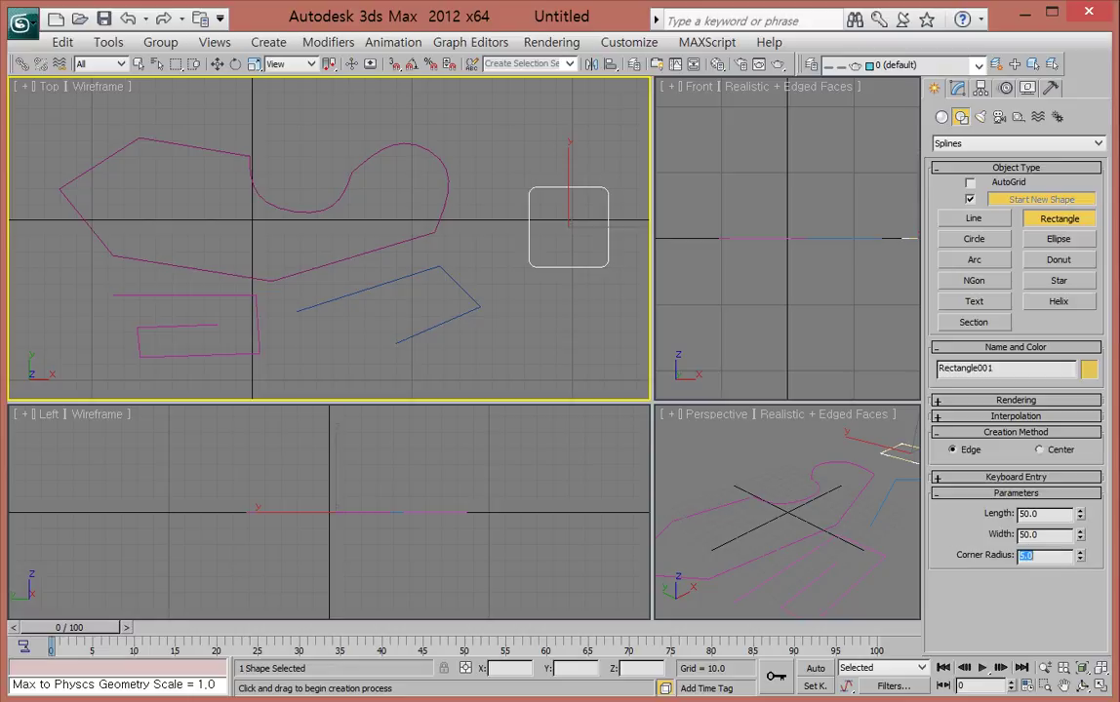
Draw a second rectangle about 25 long and 36 wide in the Top viewport, overlapping the right side of the rounded one.
drag(1101, 667, 1105, 655)
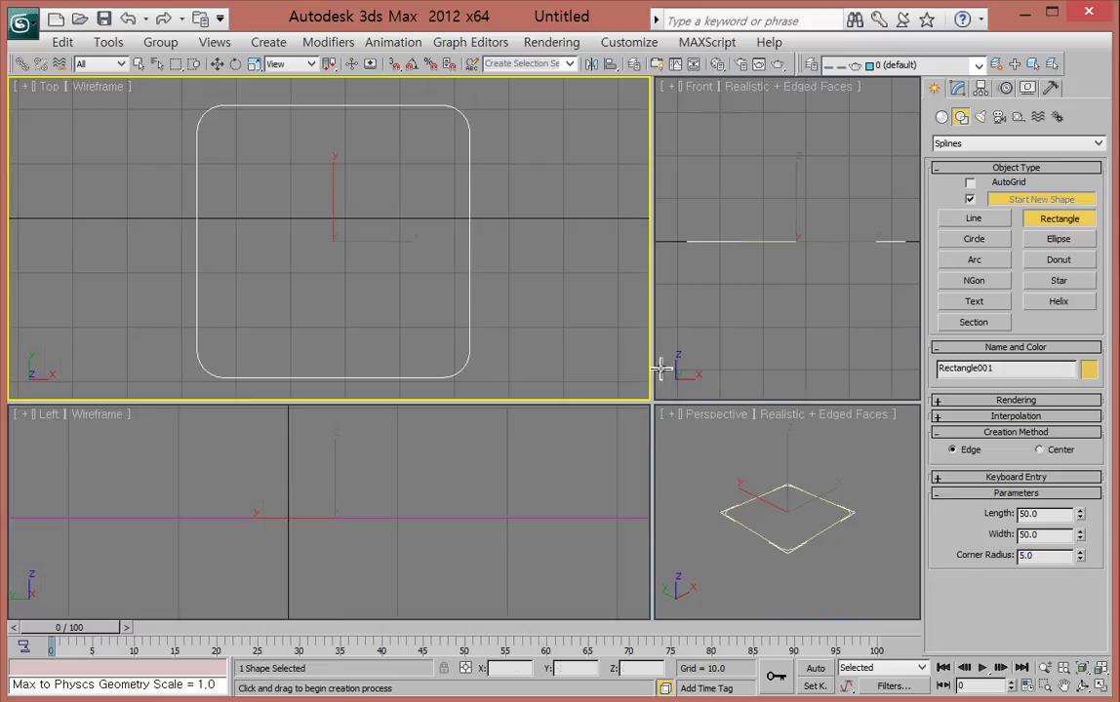
drag(356, 186, 553, 327)
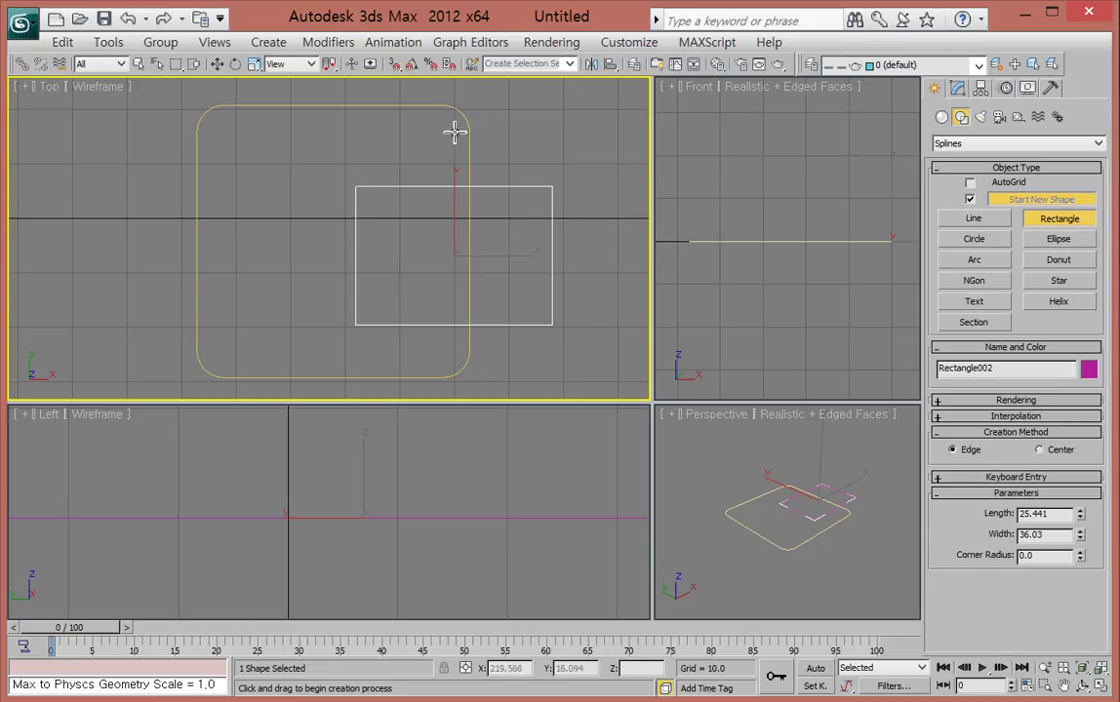
middle_drag(475, 208, 412, 200)
scroll(482, 217, down, 3)
scroll(482, 216, down, 3)
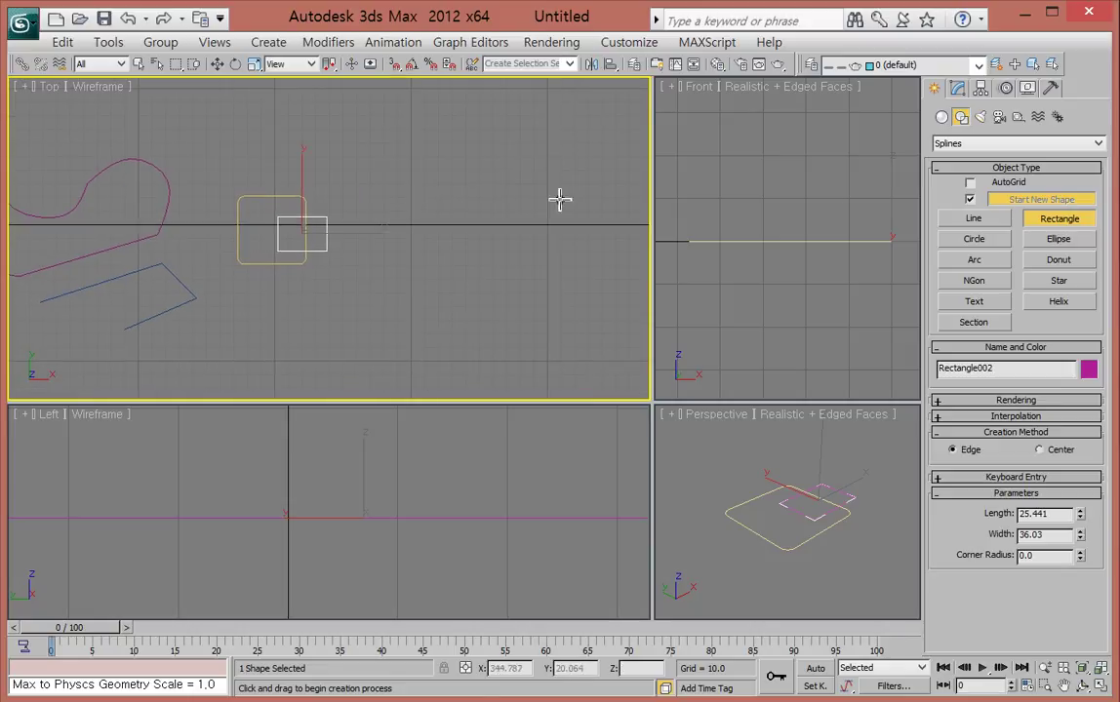
Draw a circle of radius about 31 beside the rectangles, with a flat ellipse above it and a rounder ellipse, about 40 by 44, beside it.
click(973, 239)
drag(435, 253, 421, 213)
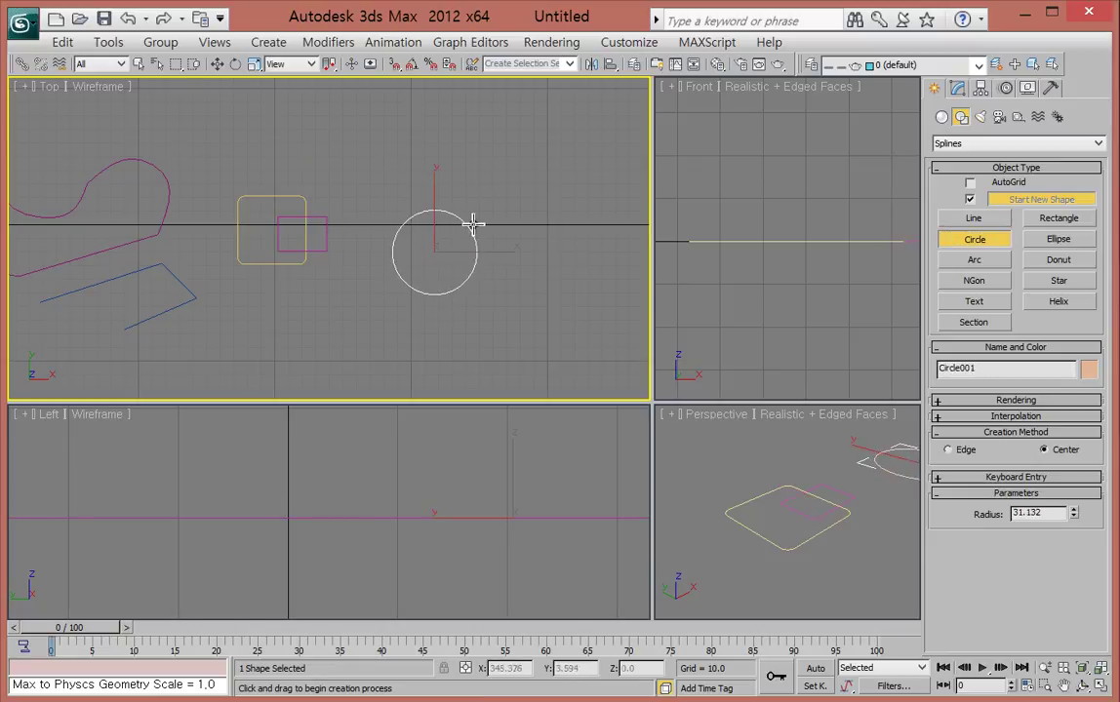
click(1059, 239)
drag(383, 154, 570, 245)
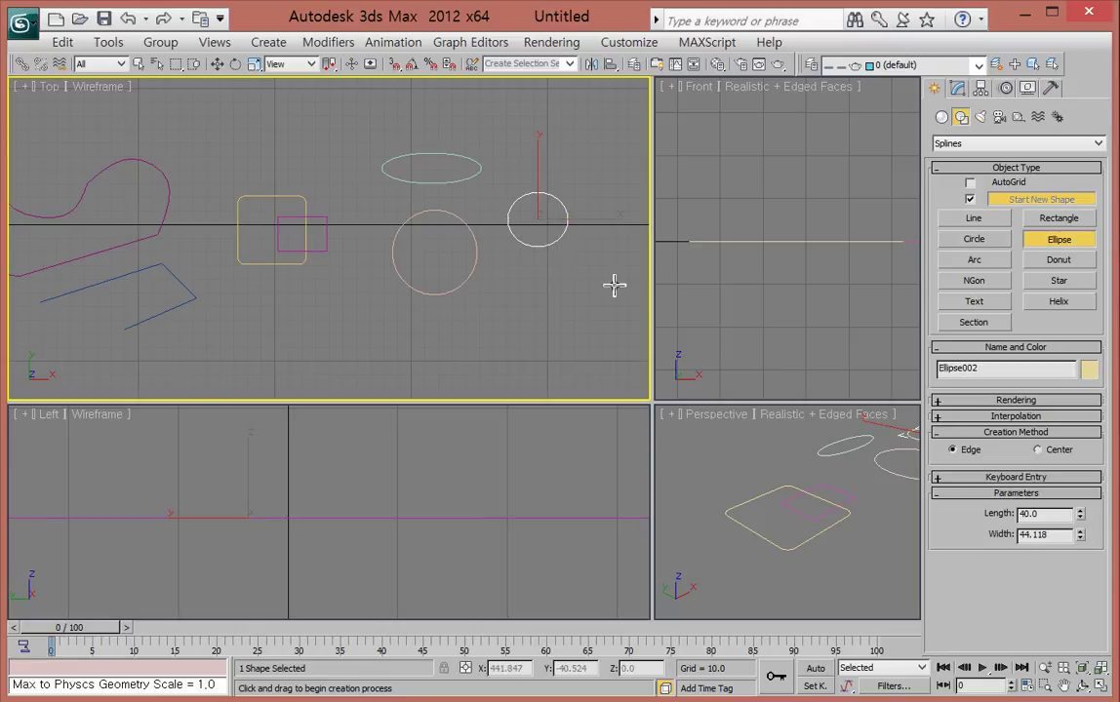
Draw a second circle of radius about 41 below the rounder ellipse, overlapping it slightly.
click(975, 239)
drag(536, 285, 590, 292)
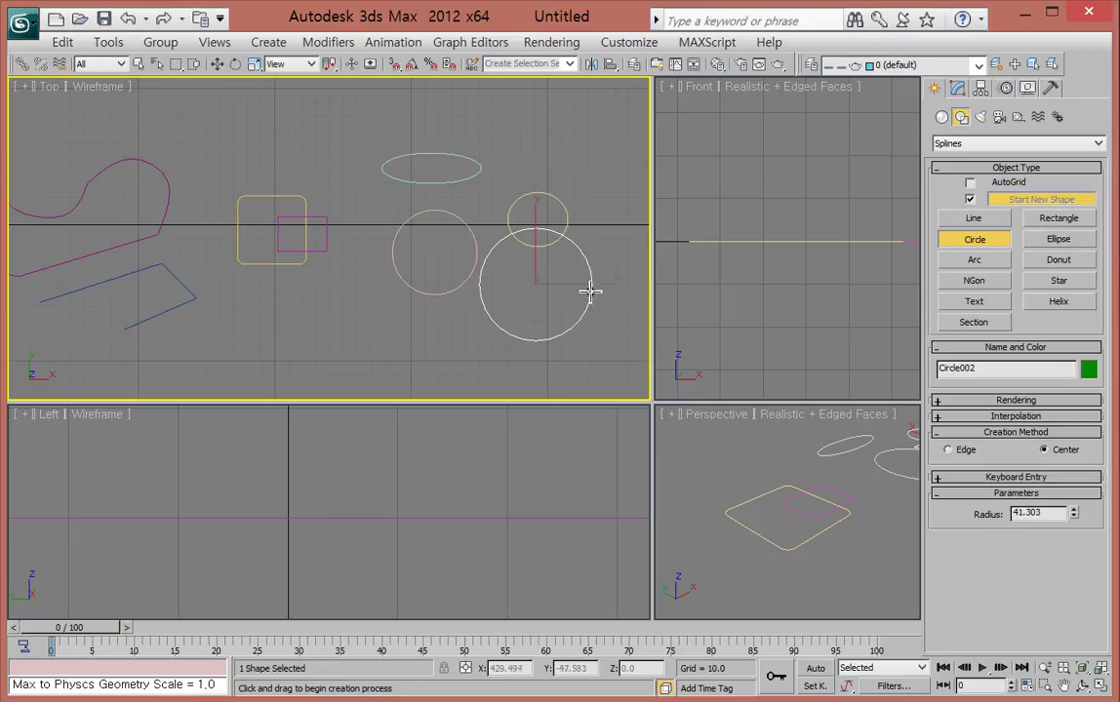
click(1058, 239)
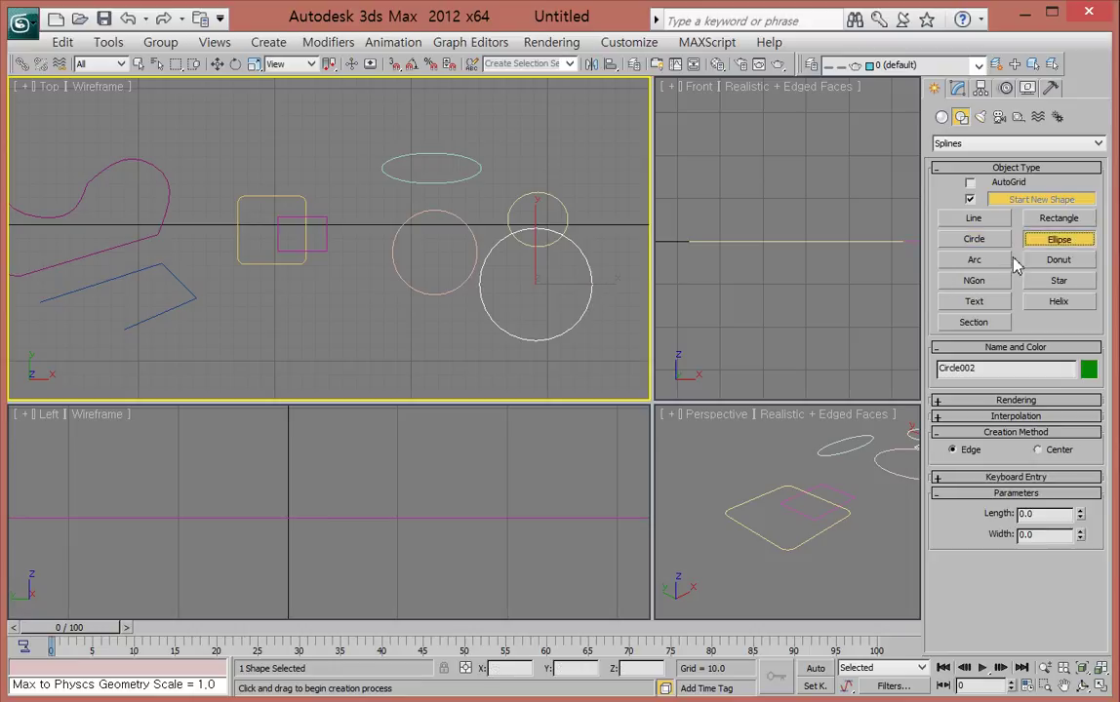
Draw an upward-bulging arc of radius about 36 in the Top viewport, below the two rectangles.
click(975, 260)
drag(293, 366, 377, 337)
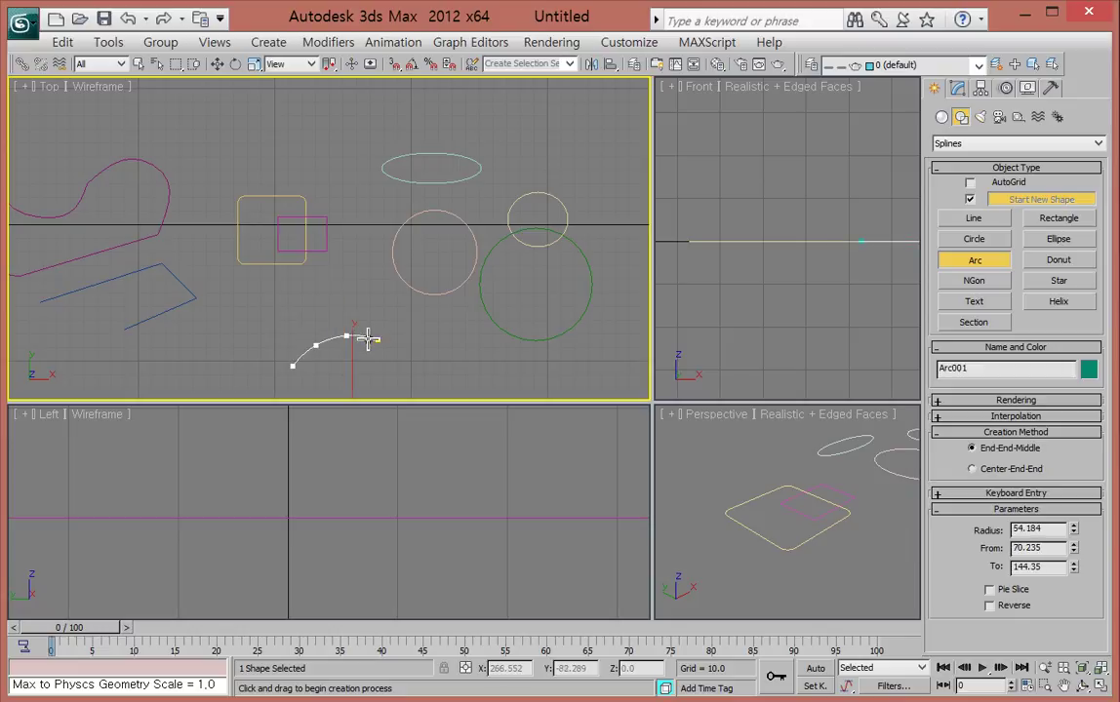
click(375, 337)
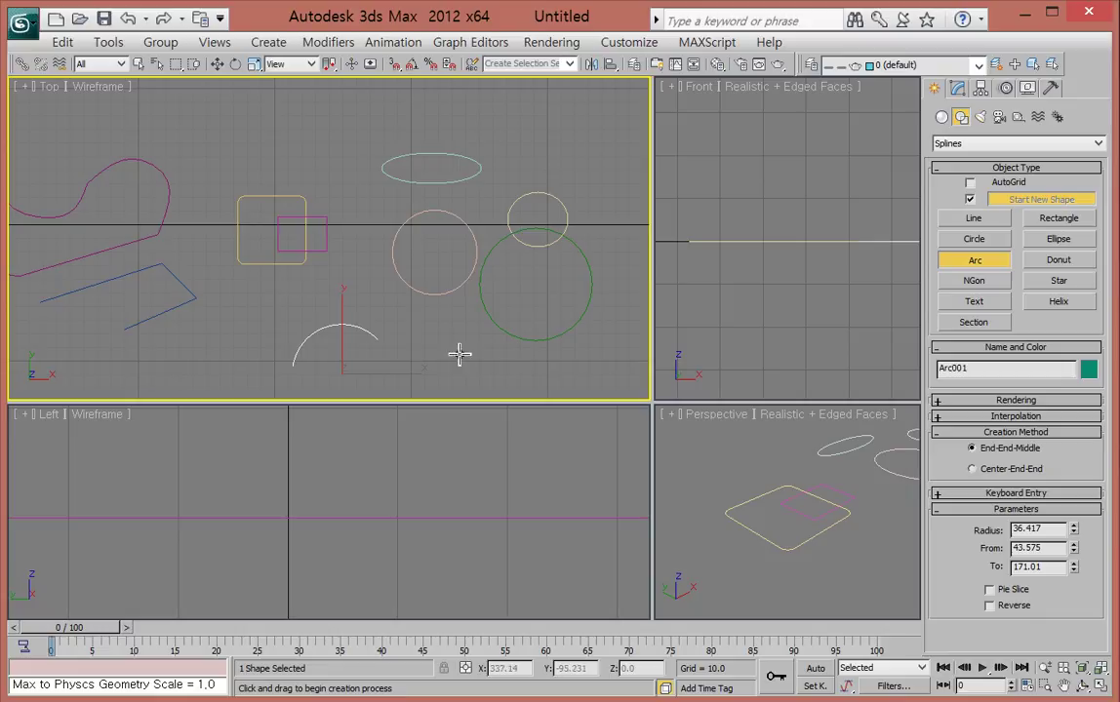
Check the Grid and Snap Settings and turn on 3D snapping.
middle_drag(440, 350, 520, 320)
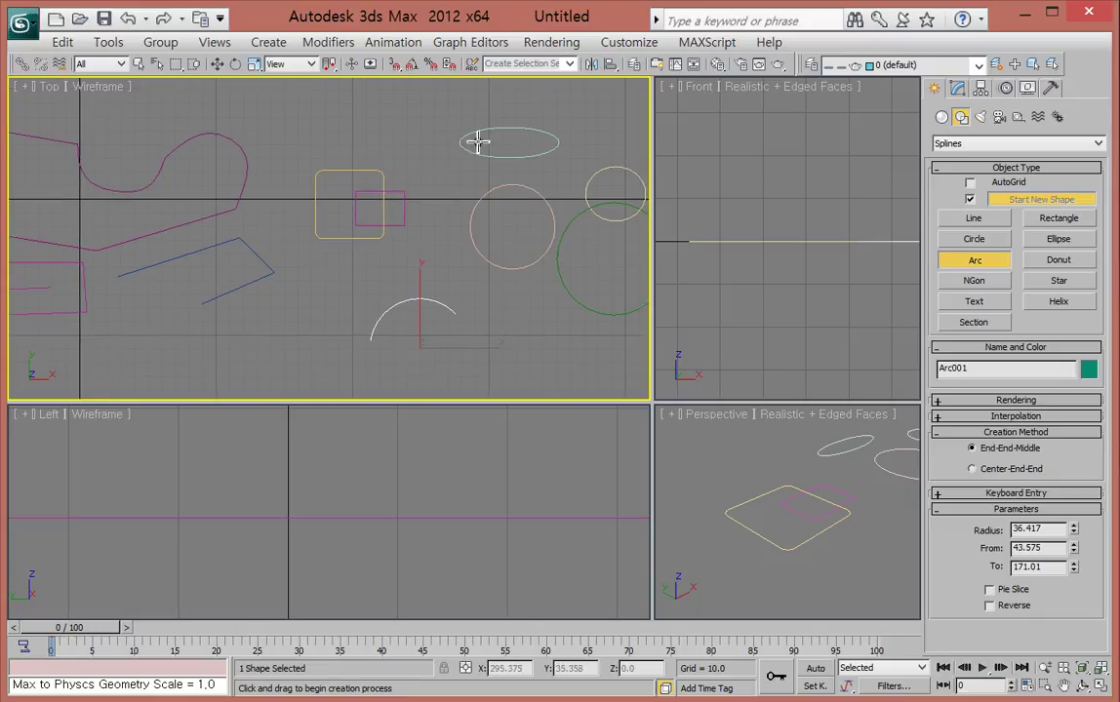
click(394, 65)
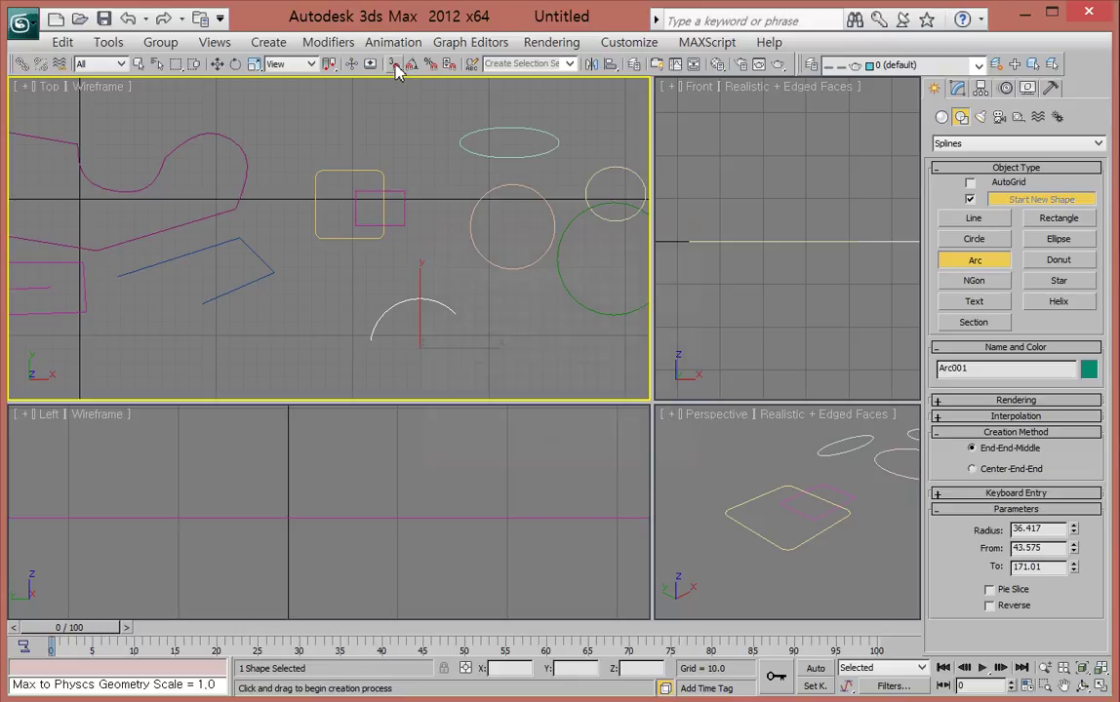
right_click(396, 68)
click(679, 231)
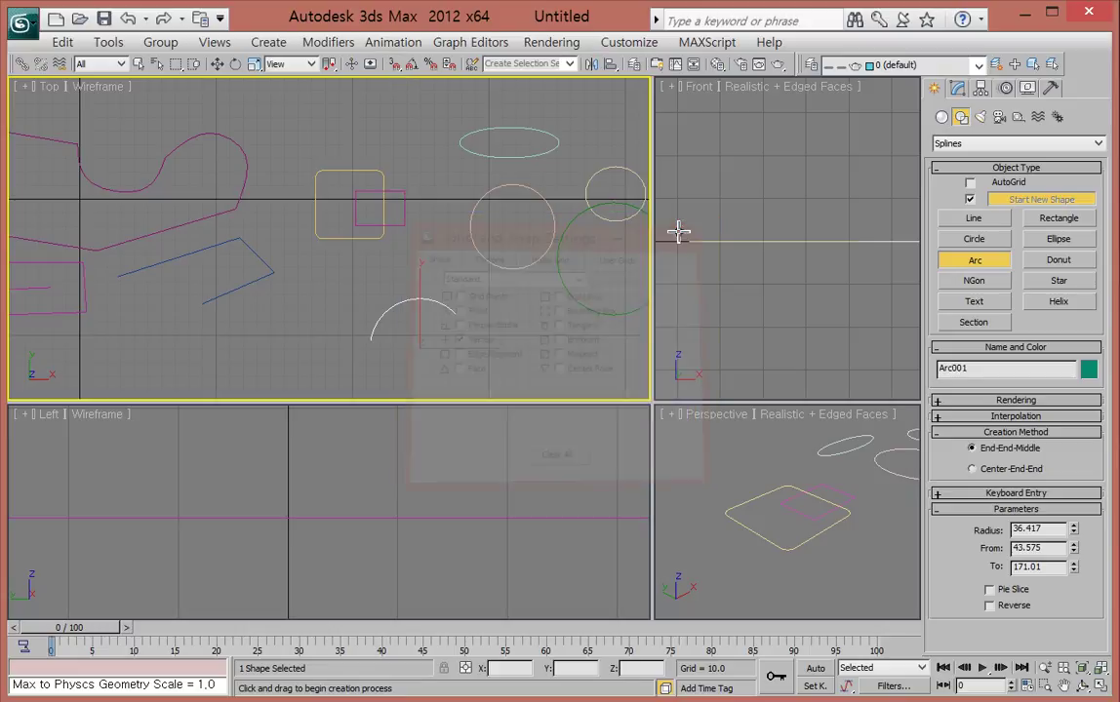
click(396, 66)
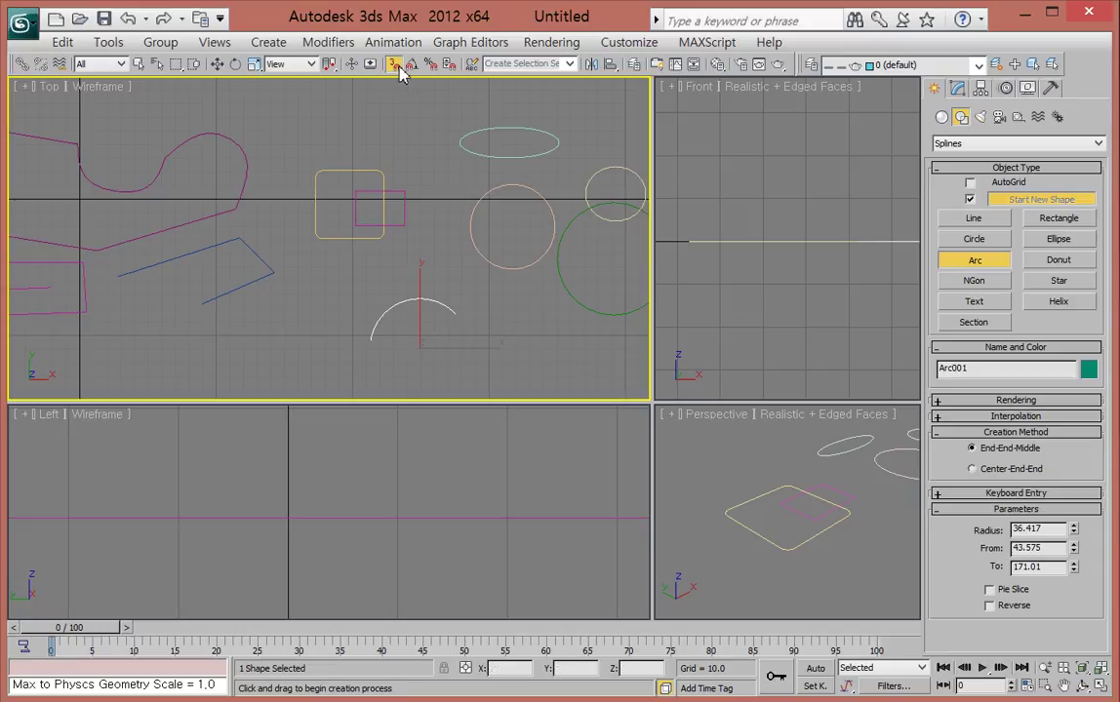
key(F12)
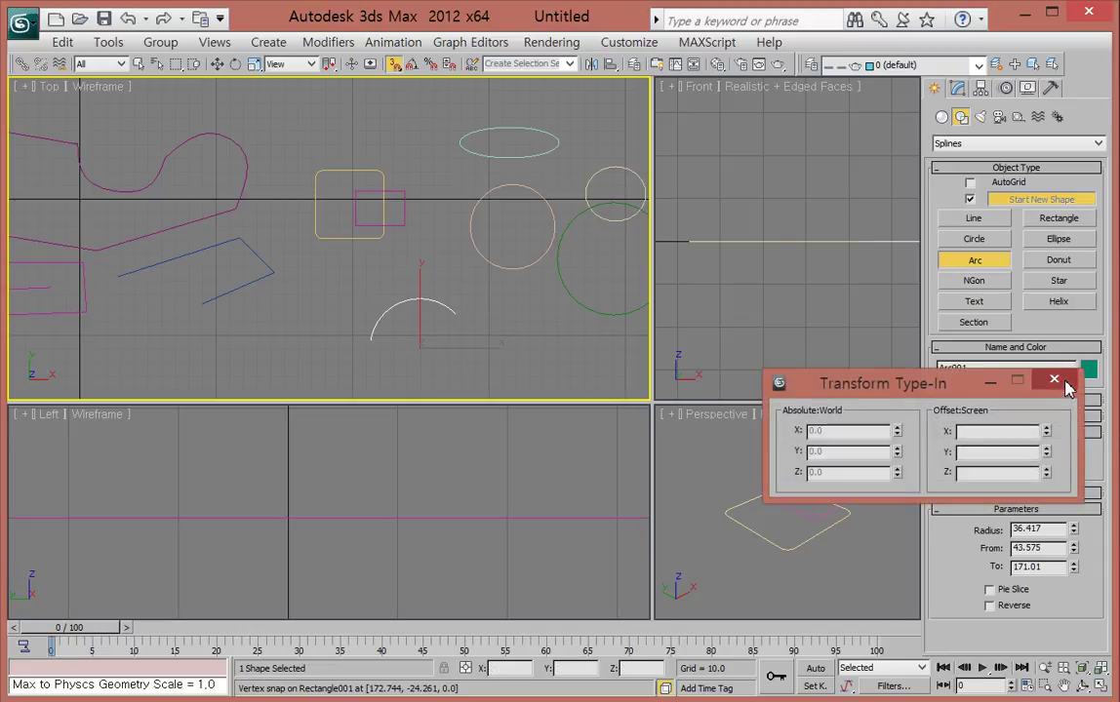
click(1064, 386)
Set the snap targets to Endpoint and Midpoint, with Vertex disabled.
right_click(395, 68)
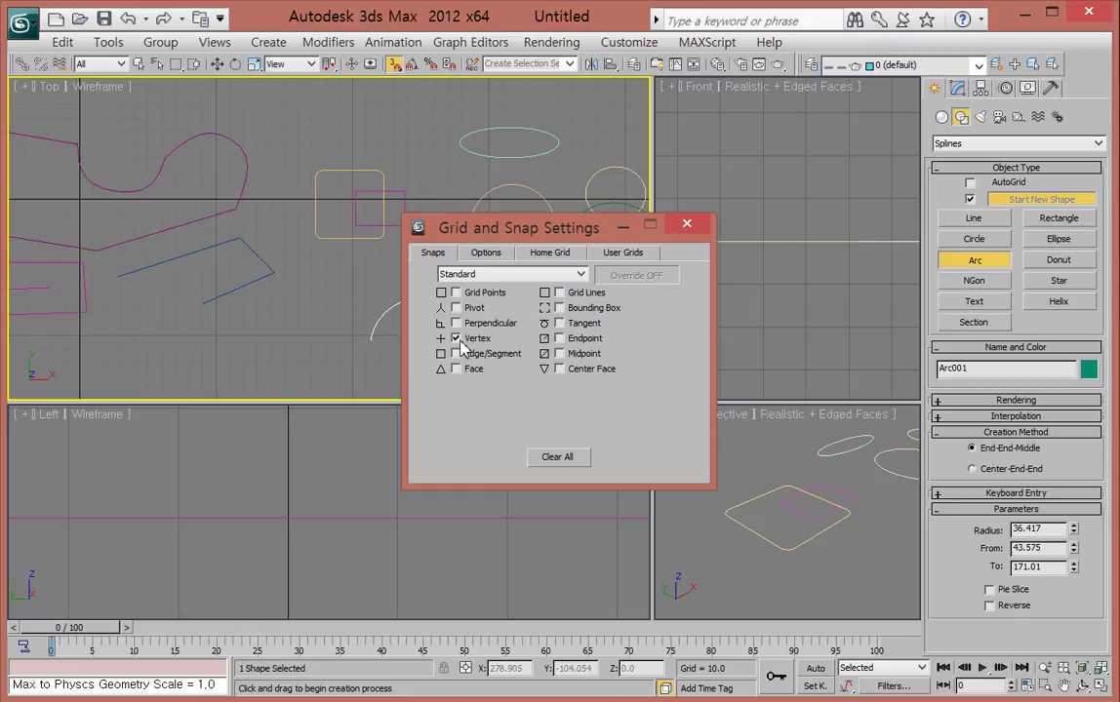
click(560, 338)
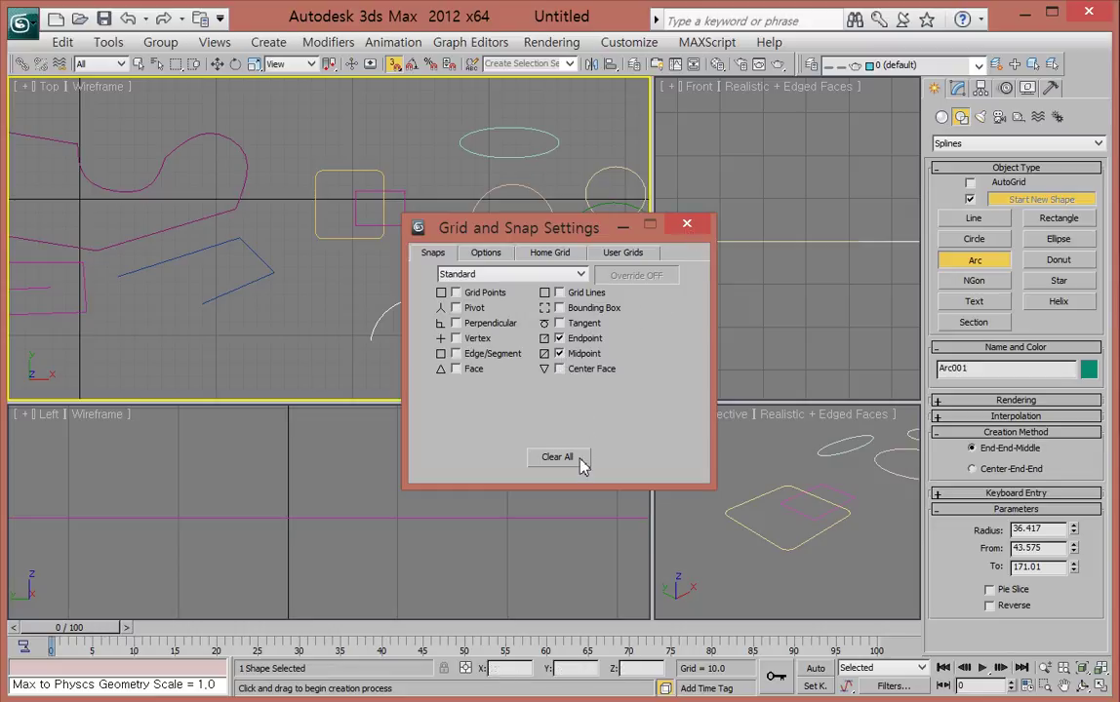
click(688, 225)
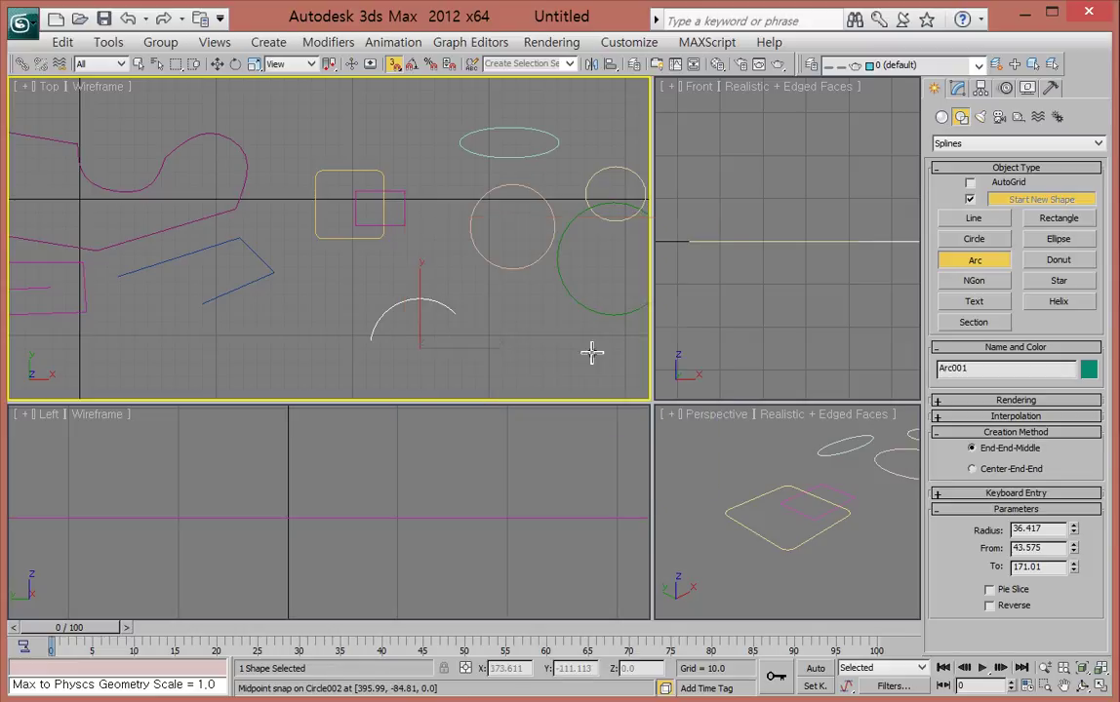
Draw an open line from the arc's right endpoint through one corner vertex to a snap point on the first circle's lower edge.
click(974, 219)
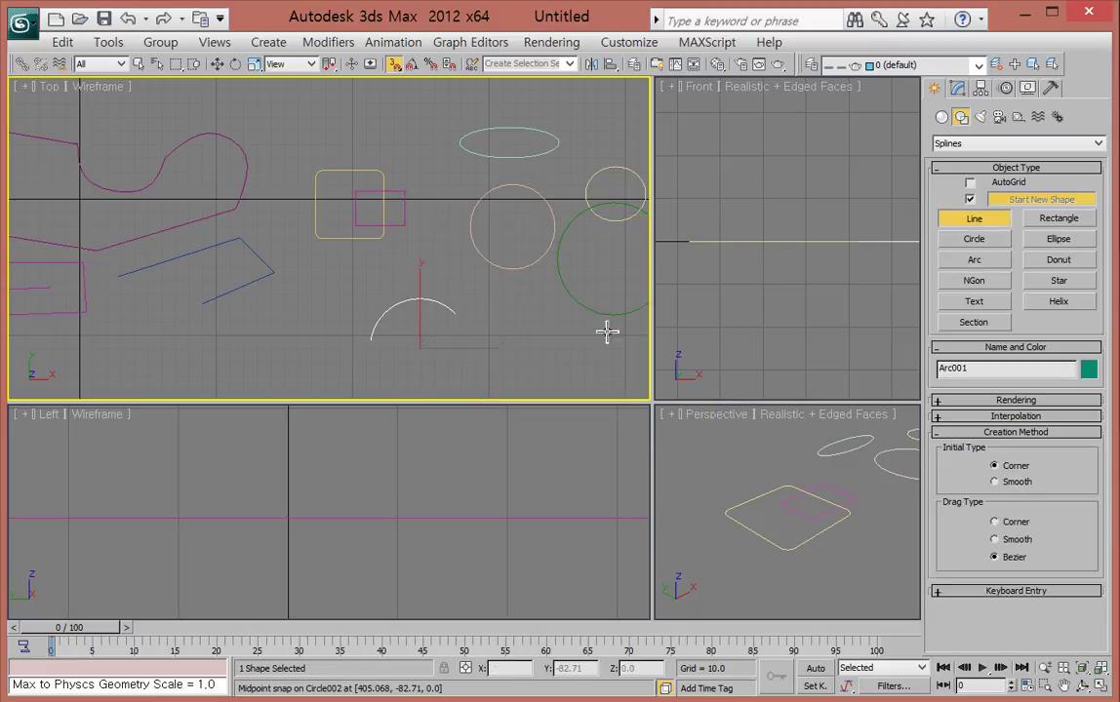
click(457, 313)
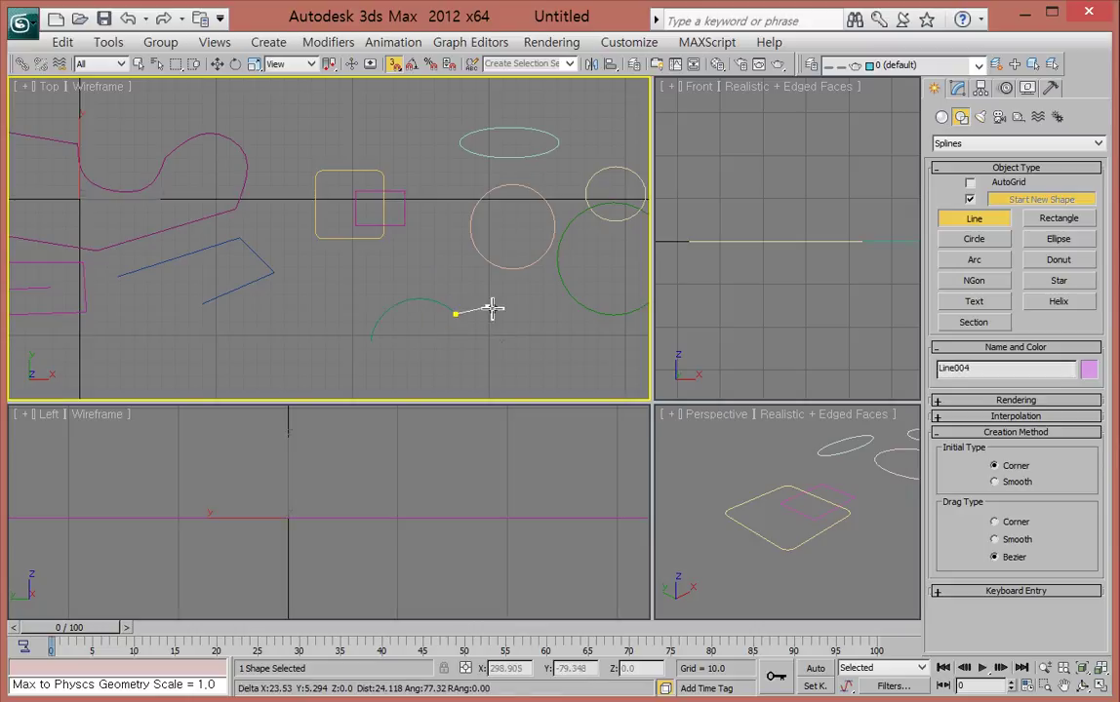
click(512, 296)
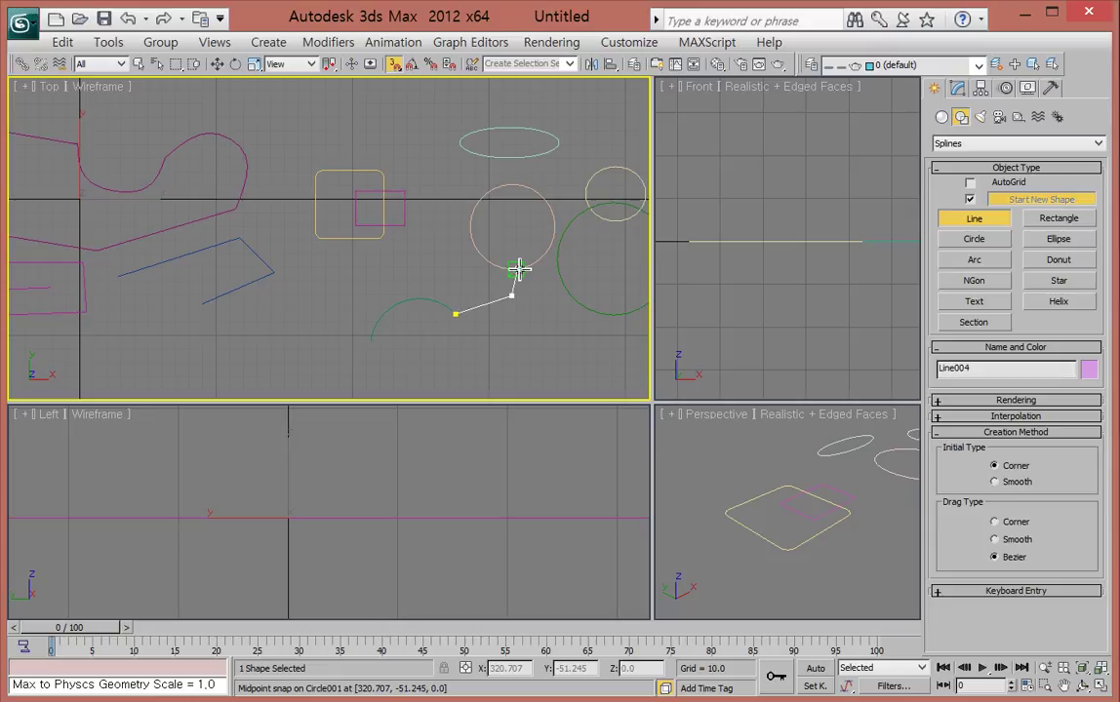
click(518, 269)
right_click(542, 332)
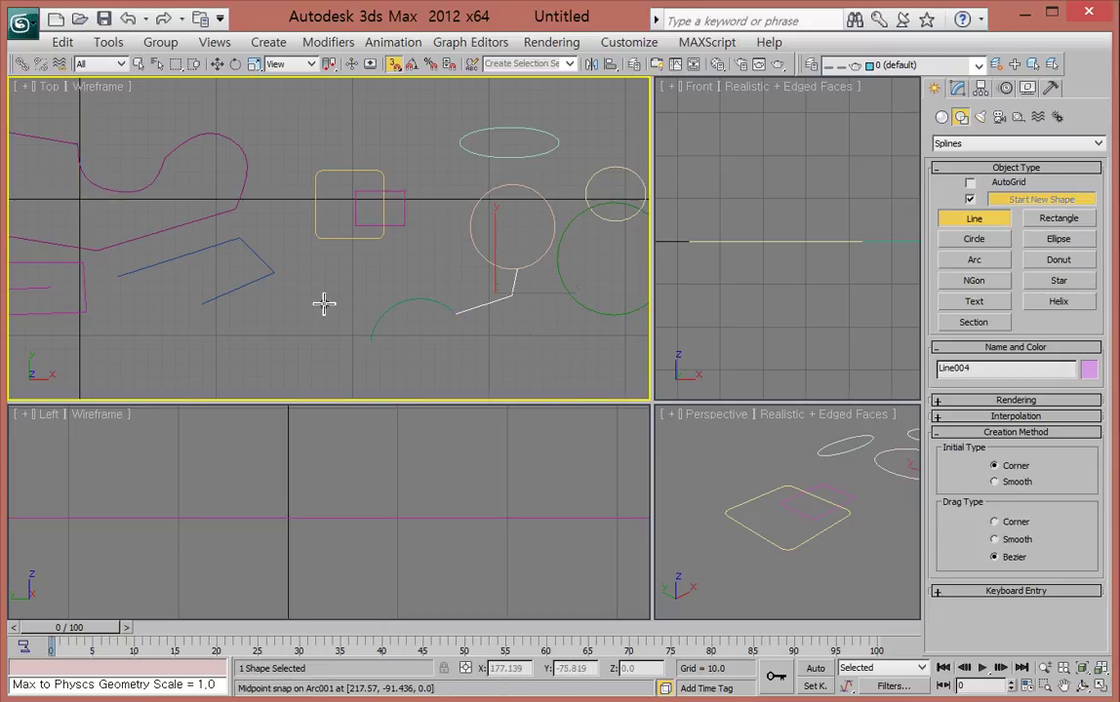
Draw a single line segment snapped between the two open ends of the blue four-vertex line.
click(208, 304)
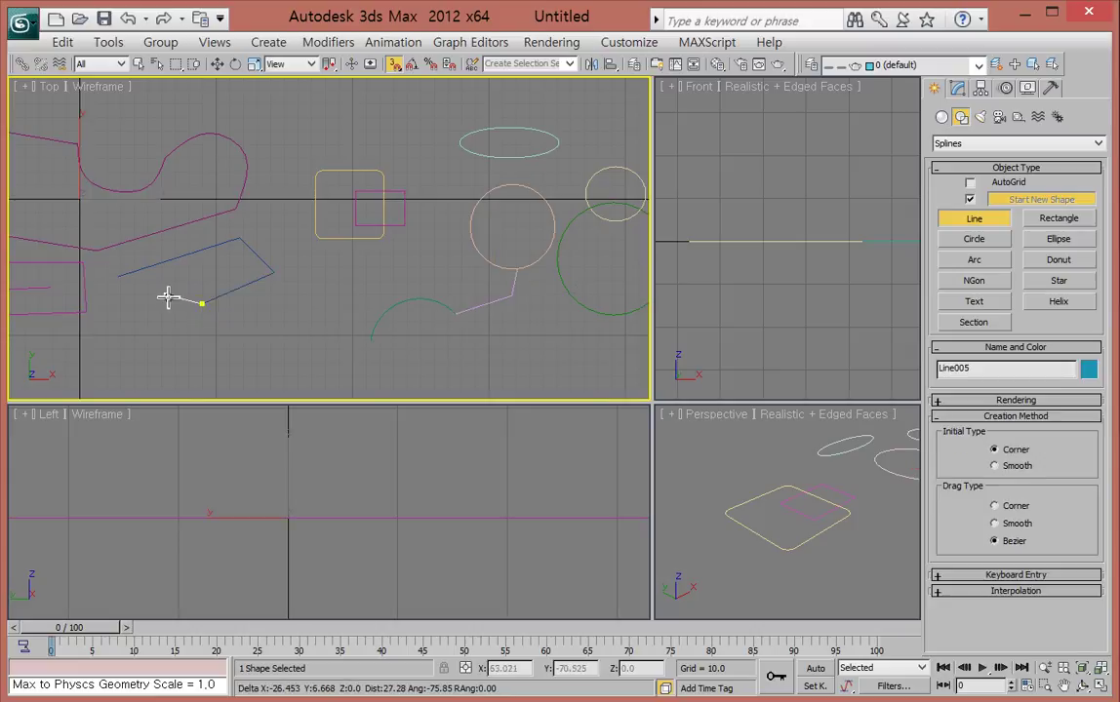
click(119, 279)
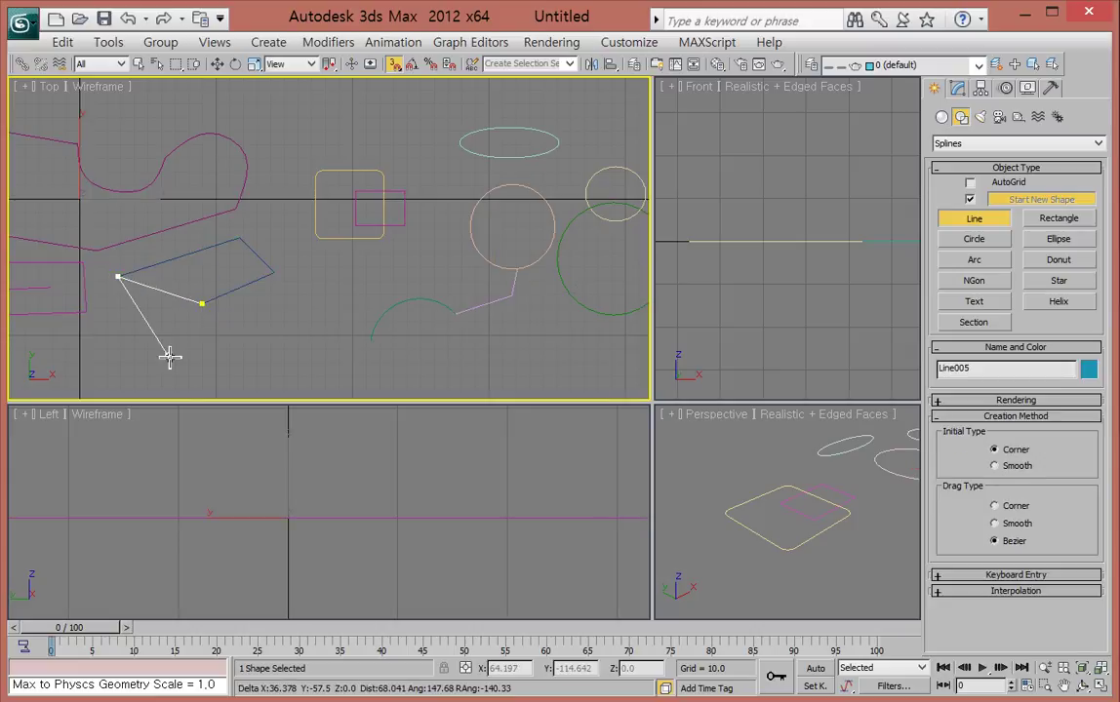
right_click(167, 355)
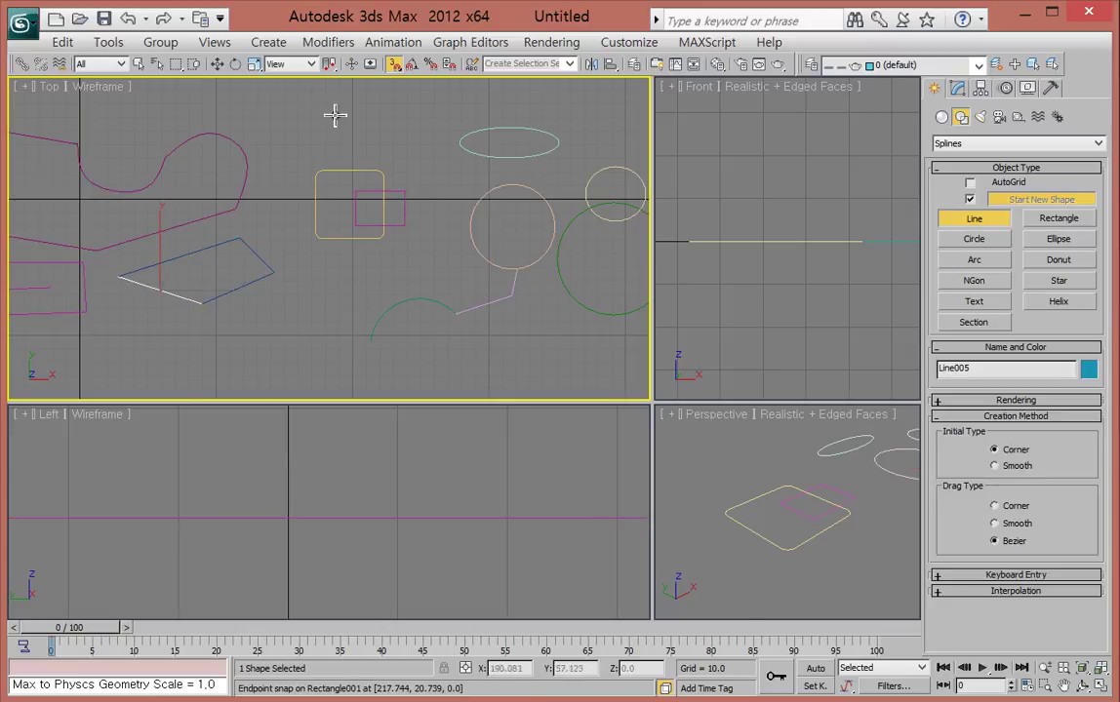
Turn off snapping and move the blue four-vertex line up and to the right, away from the segment joining its ends.
click(219, 63)
click(278, 304)
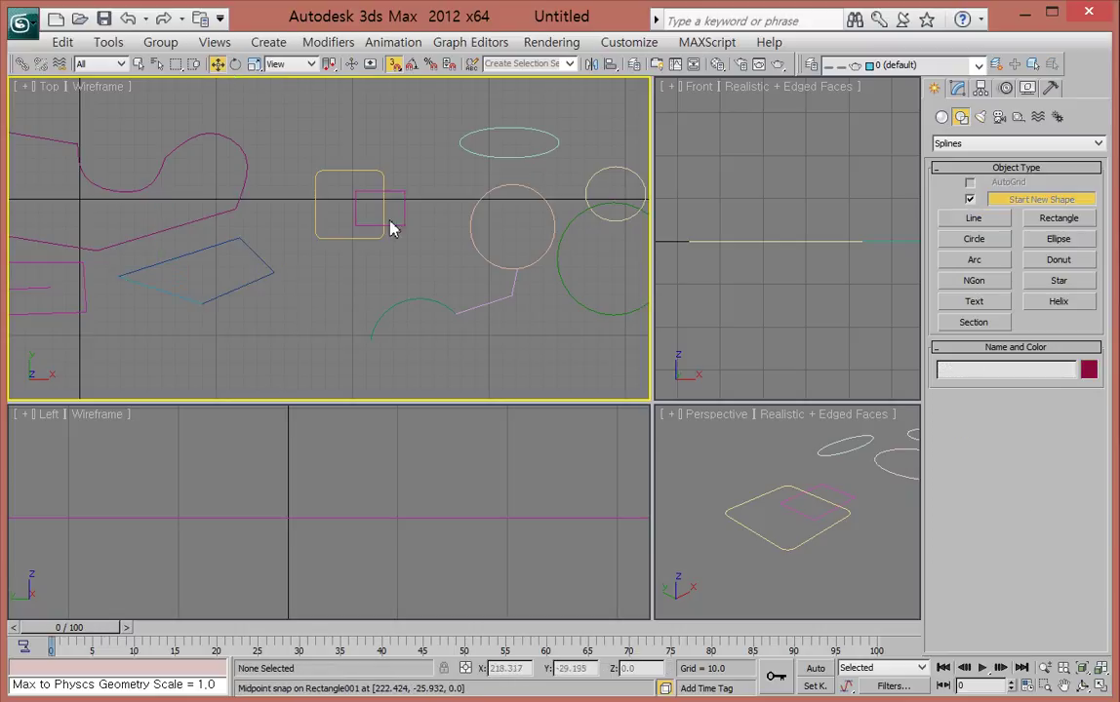
click(393, 64)
click(268, 262)
drag(232, 253, 290, 235)
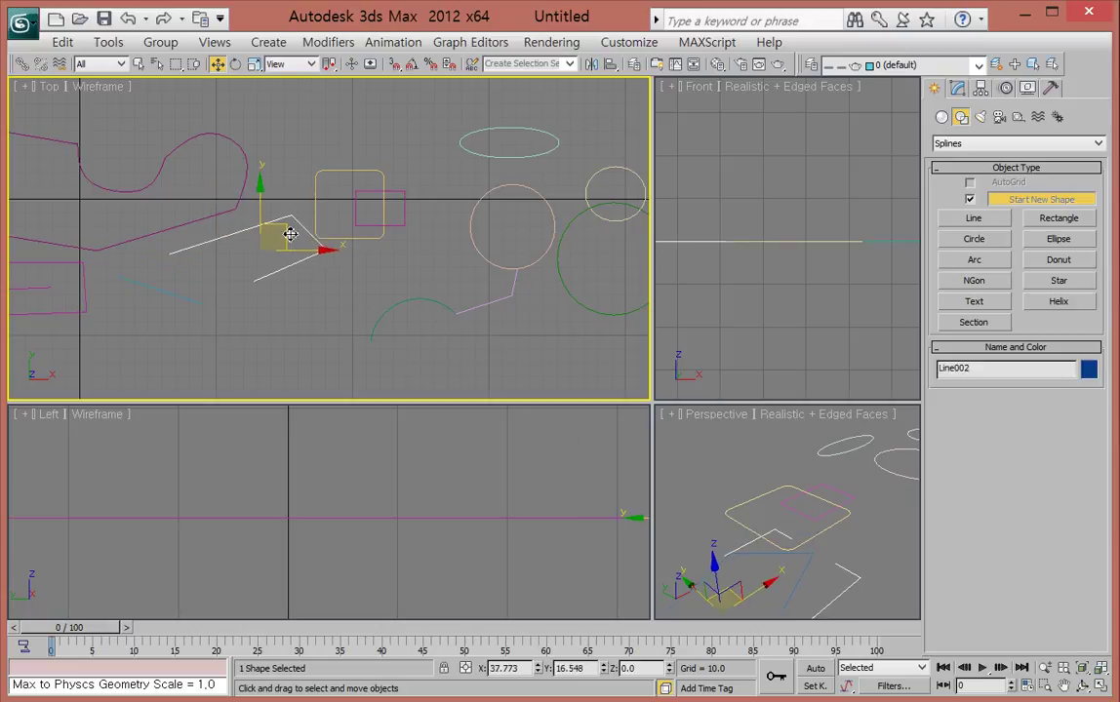
click(450, 310)
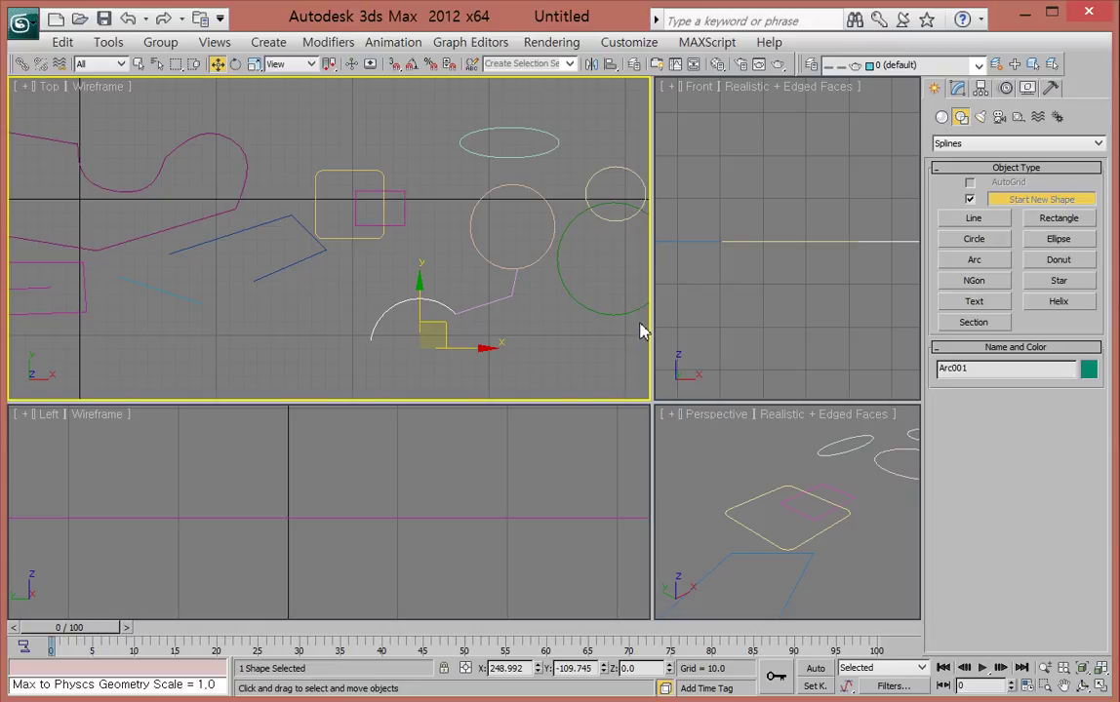
Draw a donut with radii of about 17 and 32 in the Top viewport, to the right of the arc.
click(1058, 261)
drag(531, 342, 552, 351)
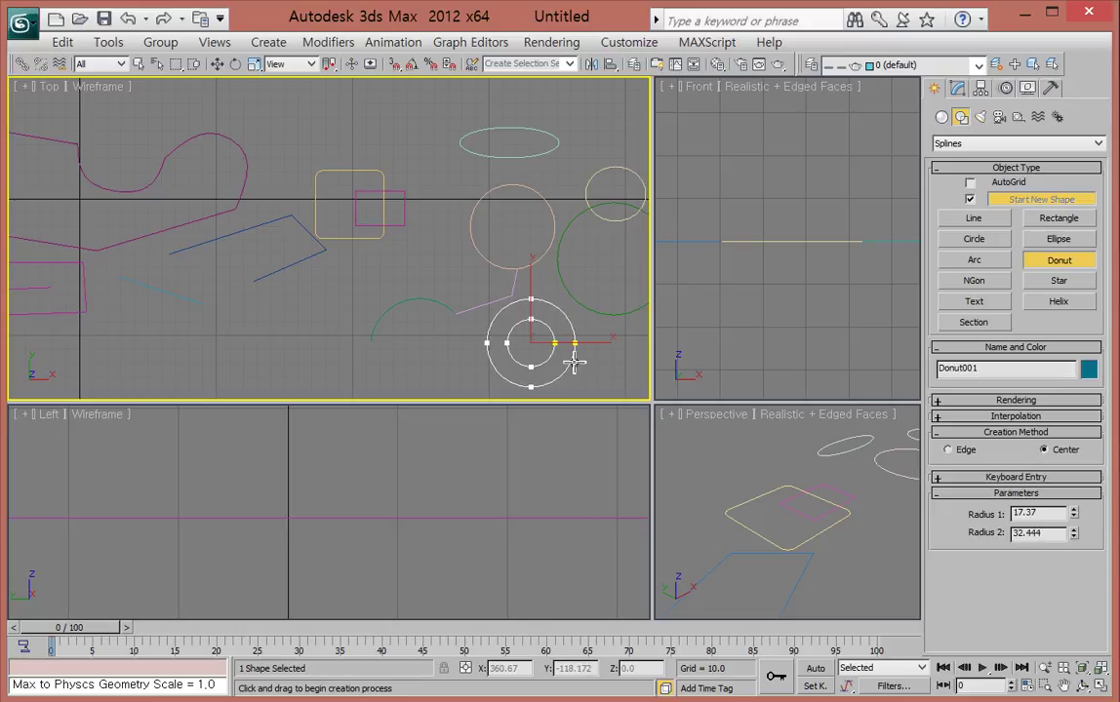
click(576, 363)
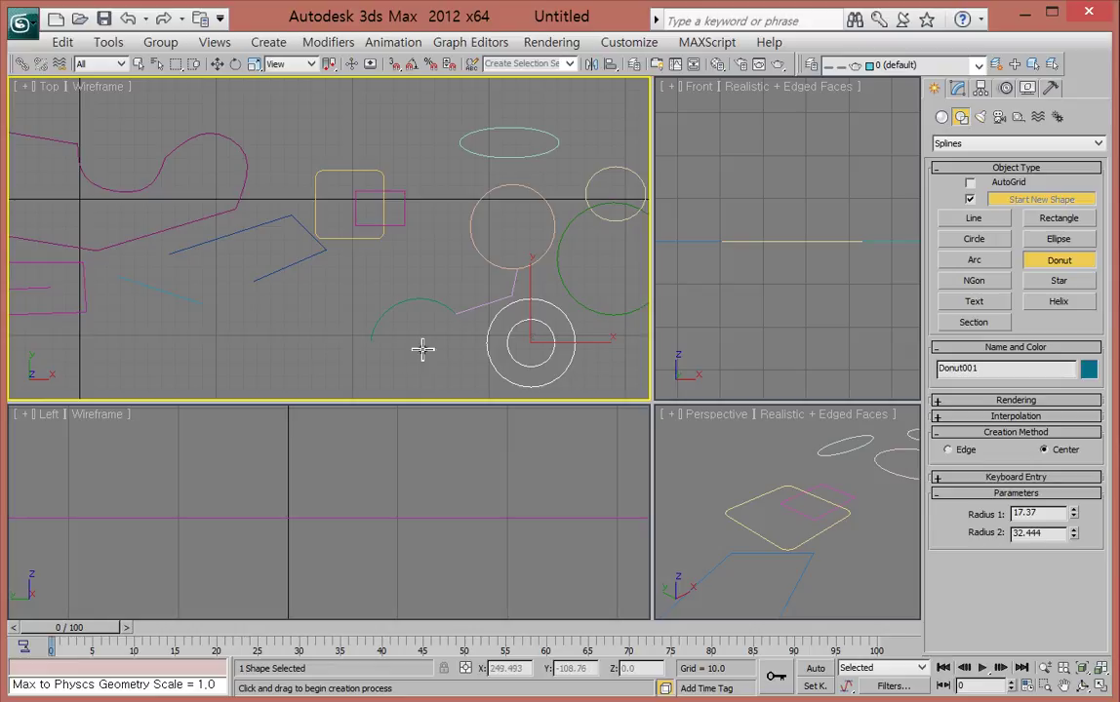
Set the donut's Radius 1 to 10 and Radius 2 to 20.
double_click(1040, 514)
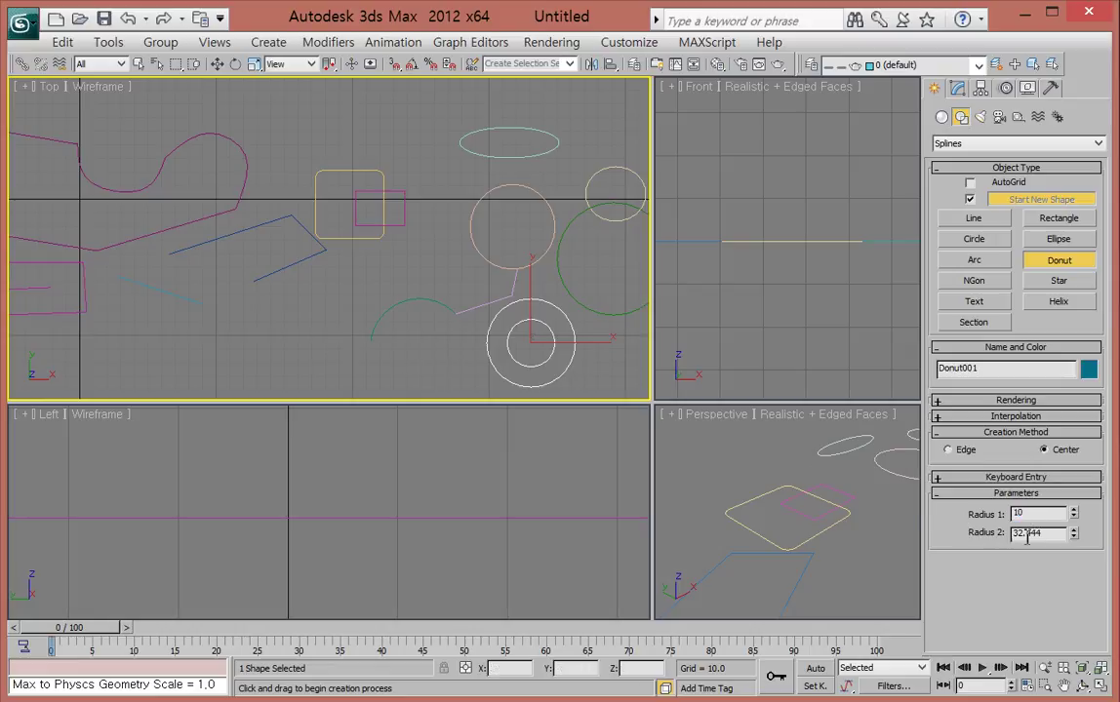
key(Tab)
text(20)
key(Return)
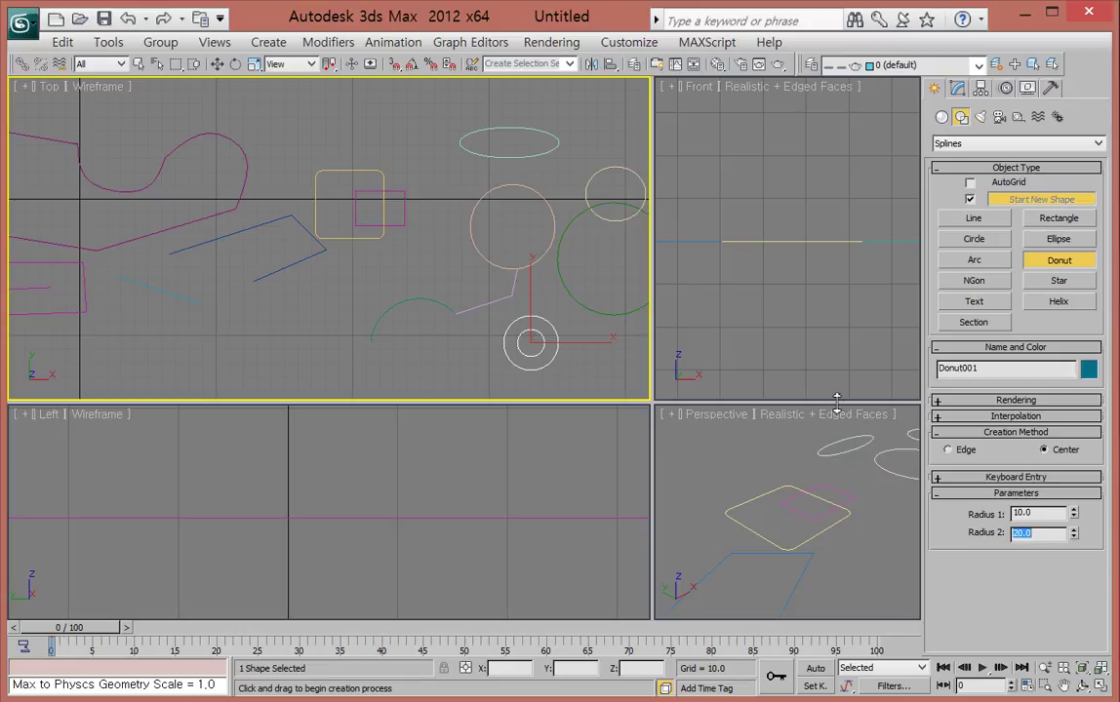
Draw a six-sided NGon with a radius of about 29 in the Top viewport, below the blue line.
click(968, 280)
middle_drag(330, 345, 440, 288)
drag(363, 294, 390, 329)
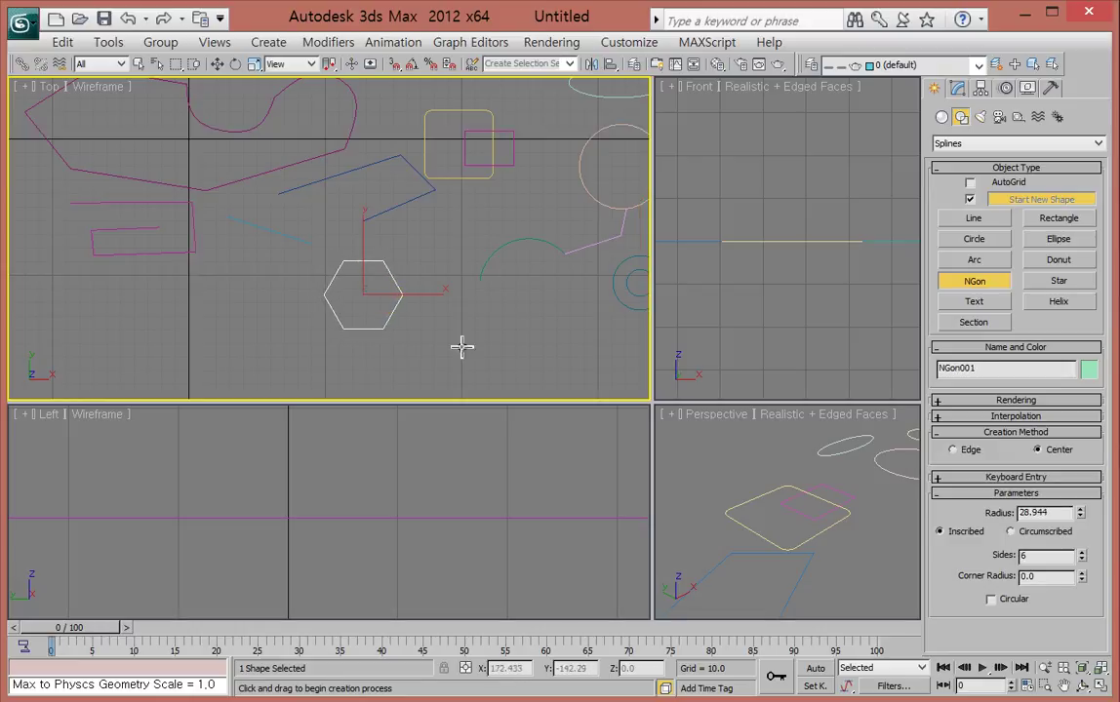
Raise the NGon's number of sides to 14.
click(1080, 559)
click(1080, 559)
click(1080, 560)
click(1081, 552)
click(1081, 552)
click(1080, 552)
click(1081, 552)
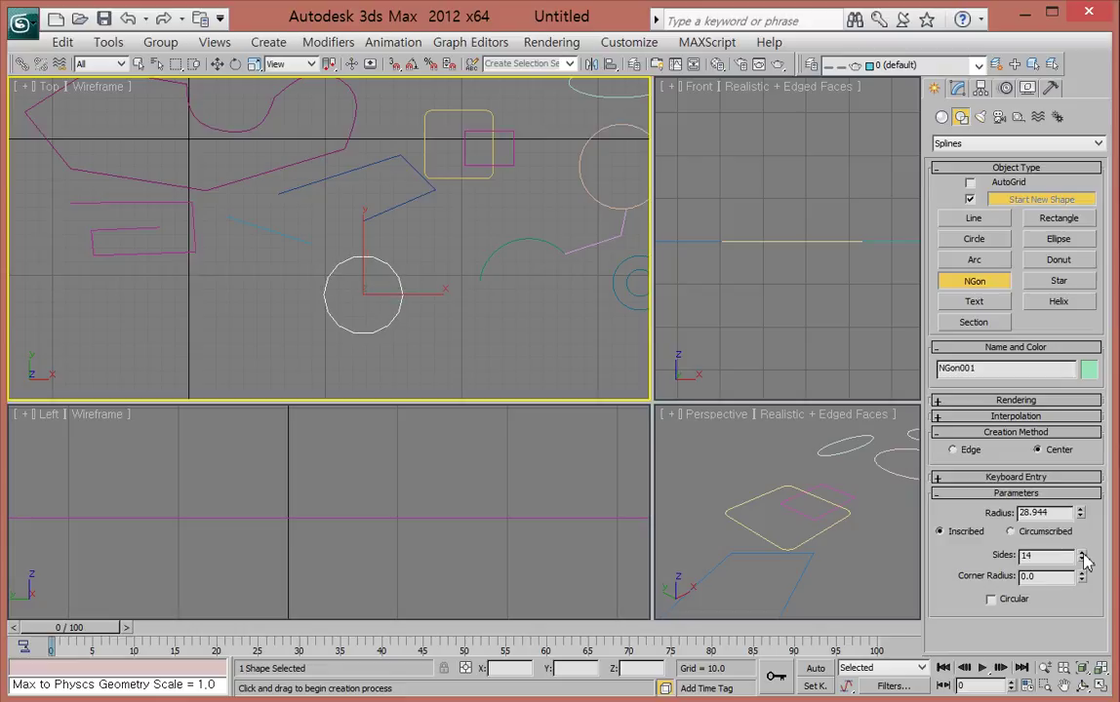
Reduce the NGon's sides to 4 and raise them to 5.
click(1080, 560)
click(1081, 560)
click(1080, 560)
click(1080, 560)
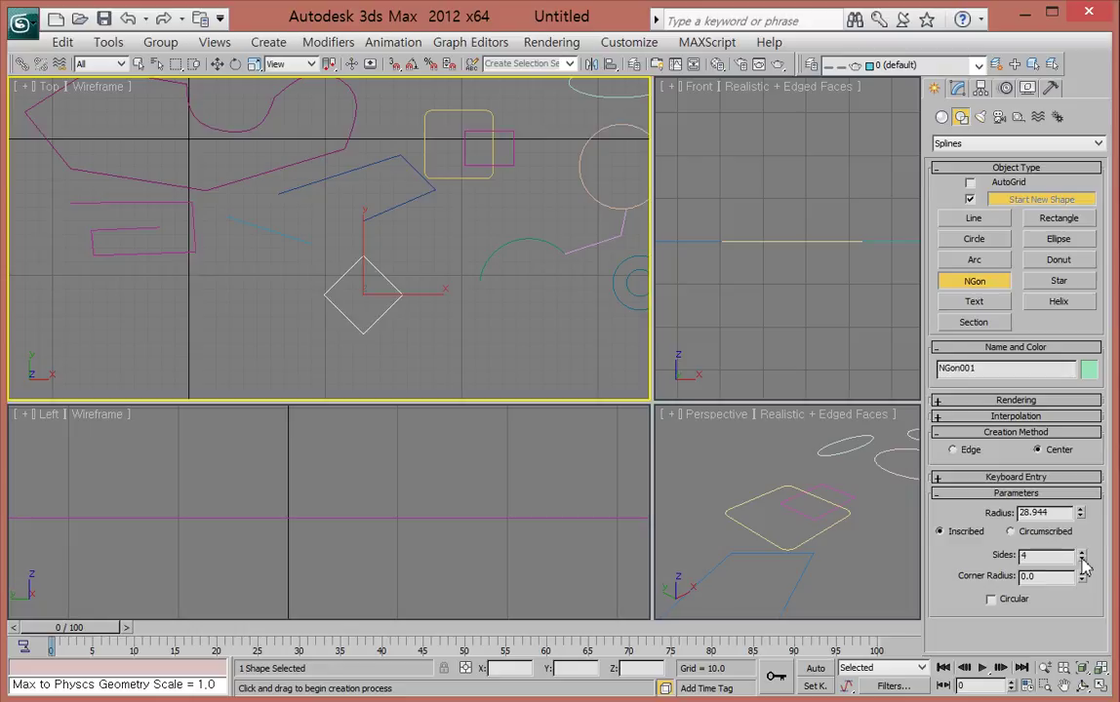
click(1081, 552)
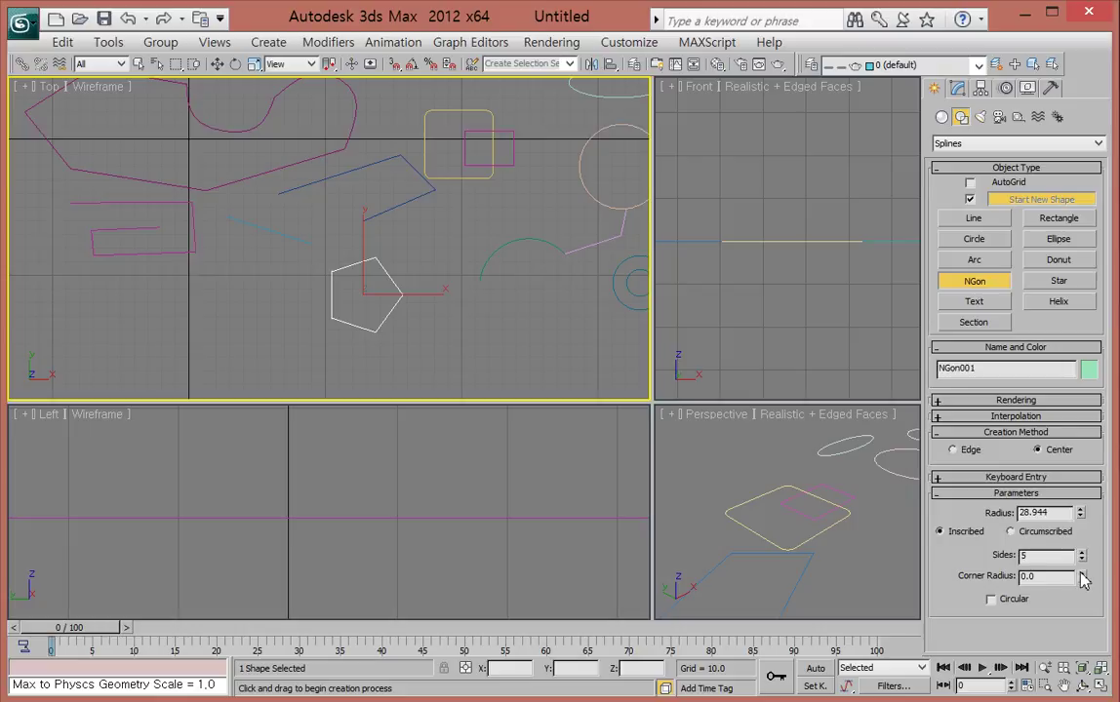
Give the NGon 6 sides and a corner radius of about 4.42, try Circumscribed and return it to Inscribed.
click(1104, 669)
drag(1103, 673, 1102, 651)
click(1081, 552)
click(1080, 552)
click(1081, 560)
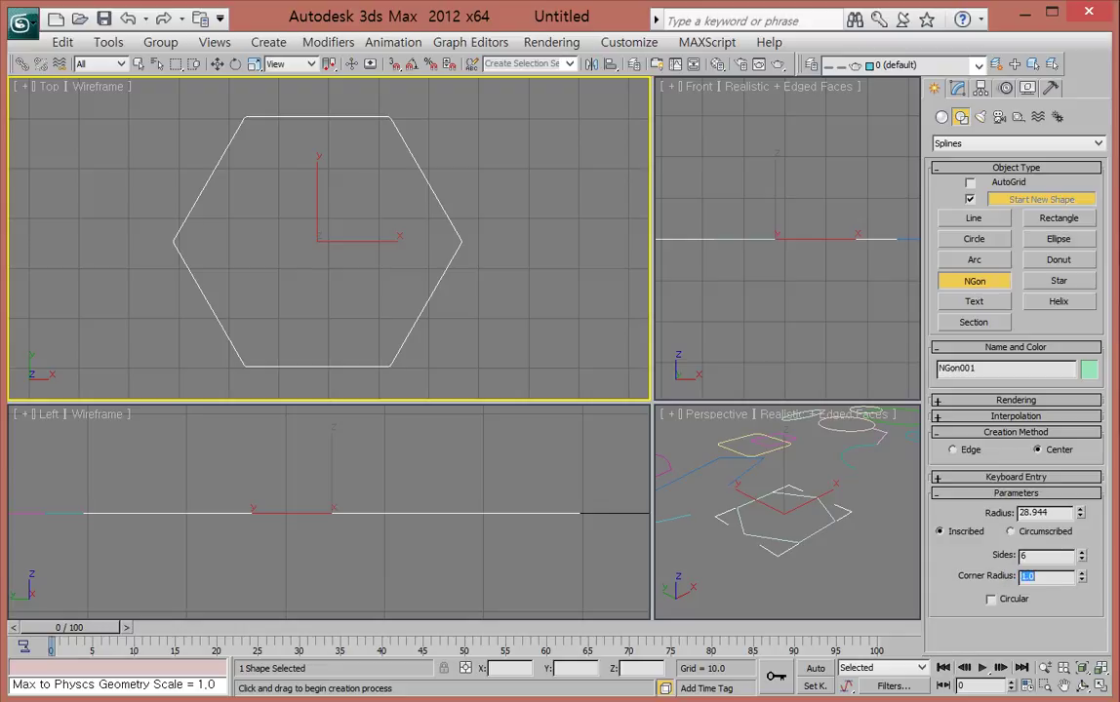
drag(1080, 577, 1084, 500)
drag(1083, 410, 1070, 303)
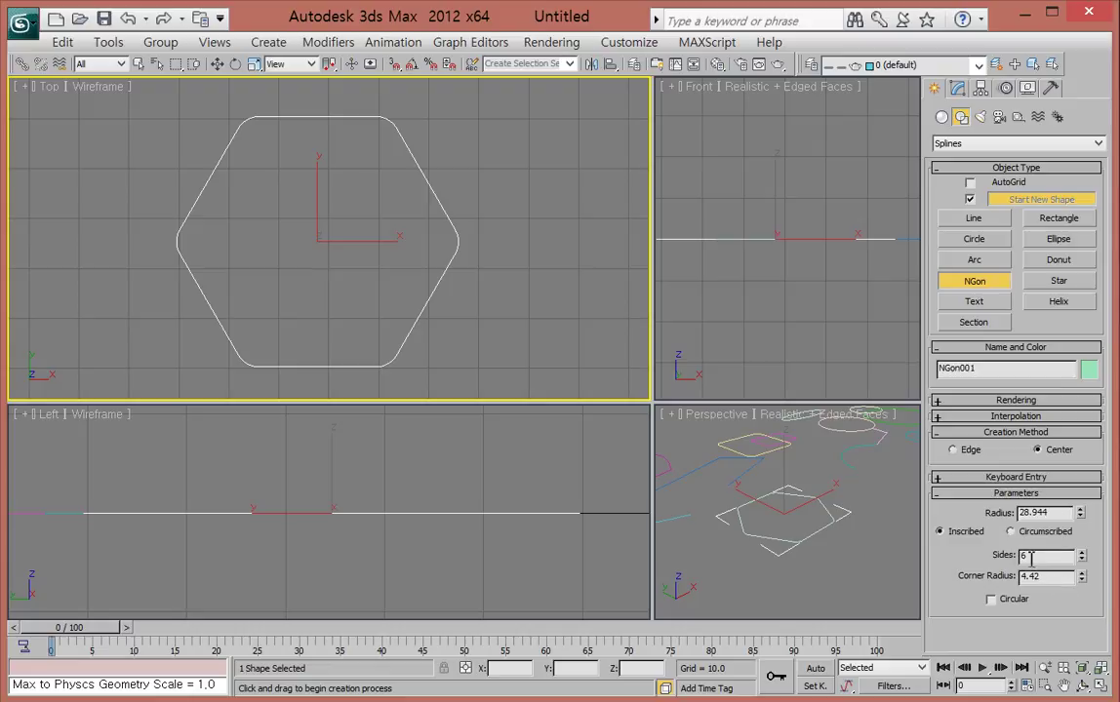
click(1011, 531)
click(940, 532)
Draw a six-pointed star beside the hexagon's right corner with Radius 1 about 9.9, and set Radius 2 to about 19.8.
click(1058, 283)
drag(515, 269, 512, 226)
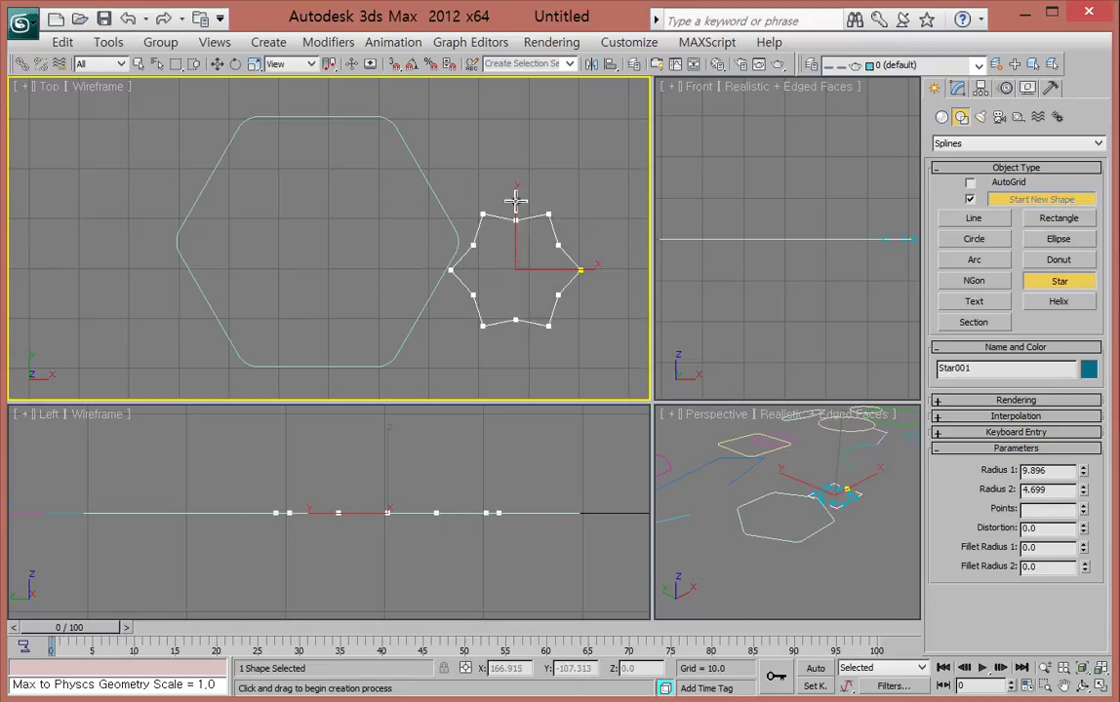
click(515, 190)
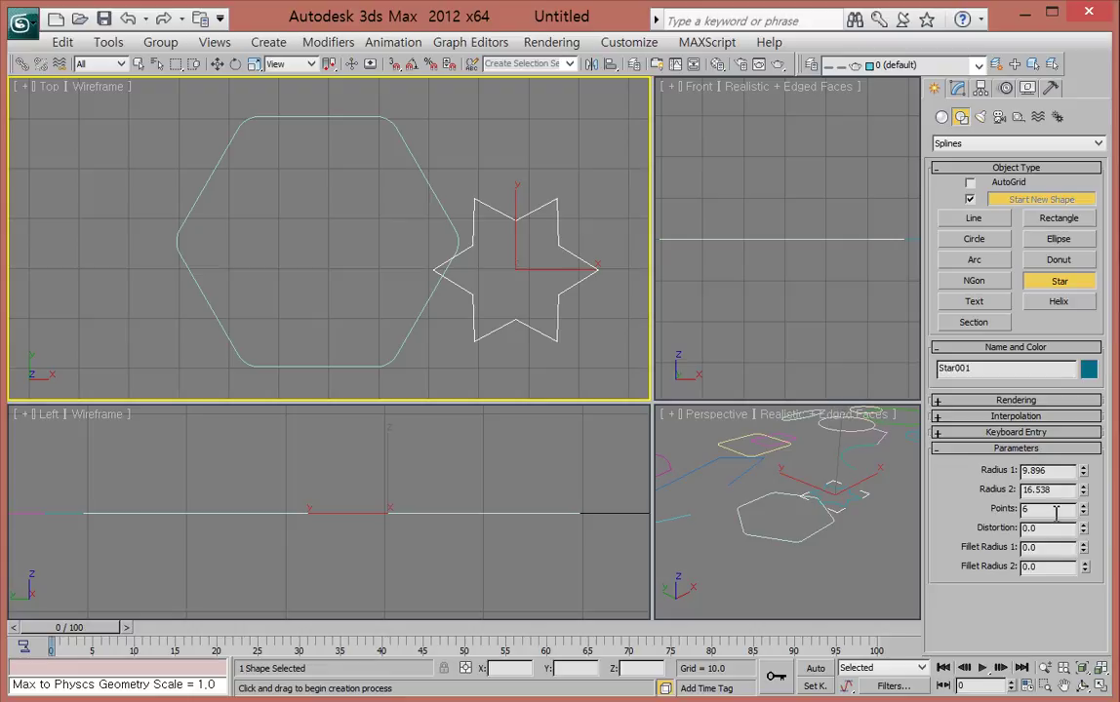
drag(1082, 491, 1084, 478)
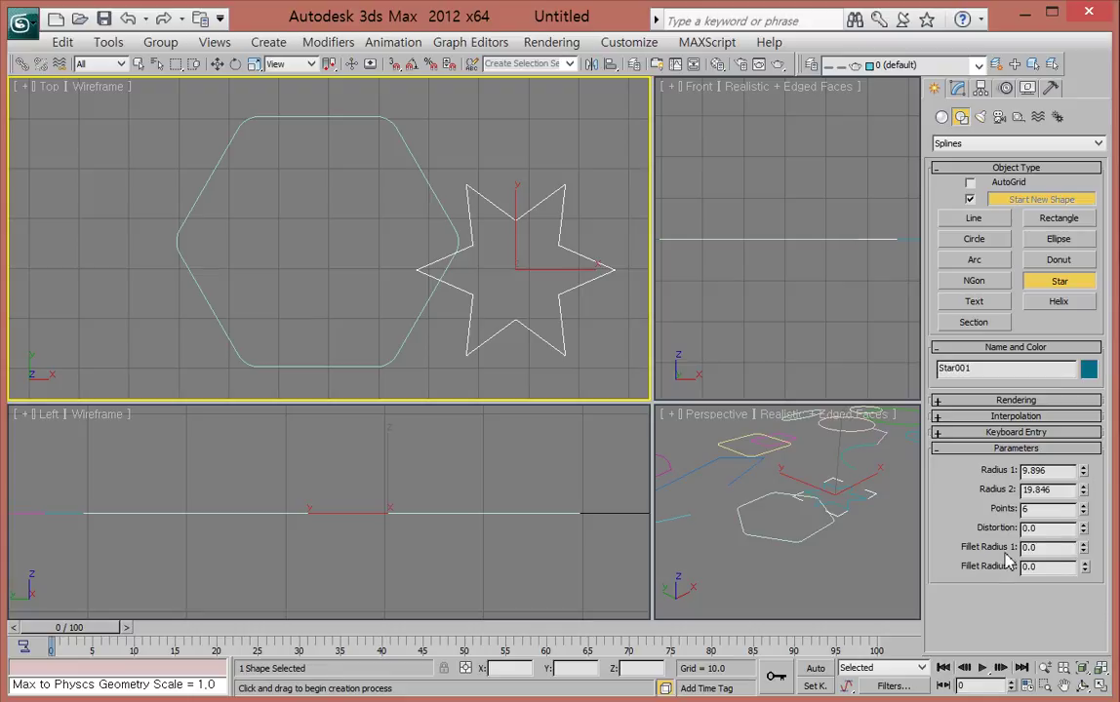
Round the star's inner corners with a Fillet Radius 1 of about 3.84.
drag(1084, 551, 1083, 527)
drag(1083, 464, 1104, 526)
click(1101, 669)
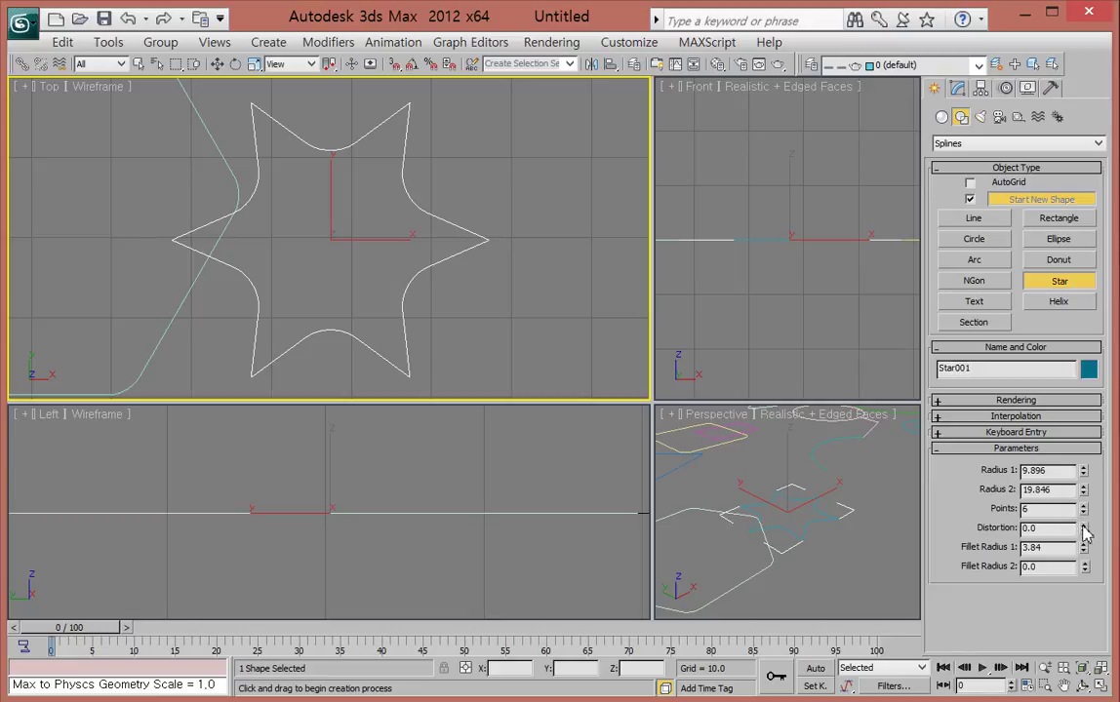
Set the star's Fillet Radius 2 to about 1.87 and its Fillet Radius 1 to 0.
drag(1086, 569, 929, 551)
text(0)
key(Return)
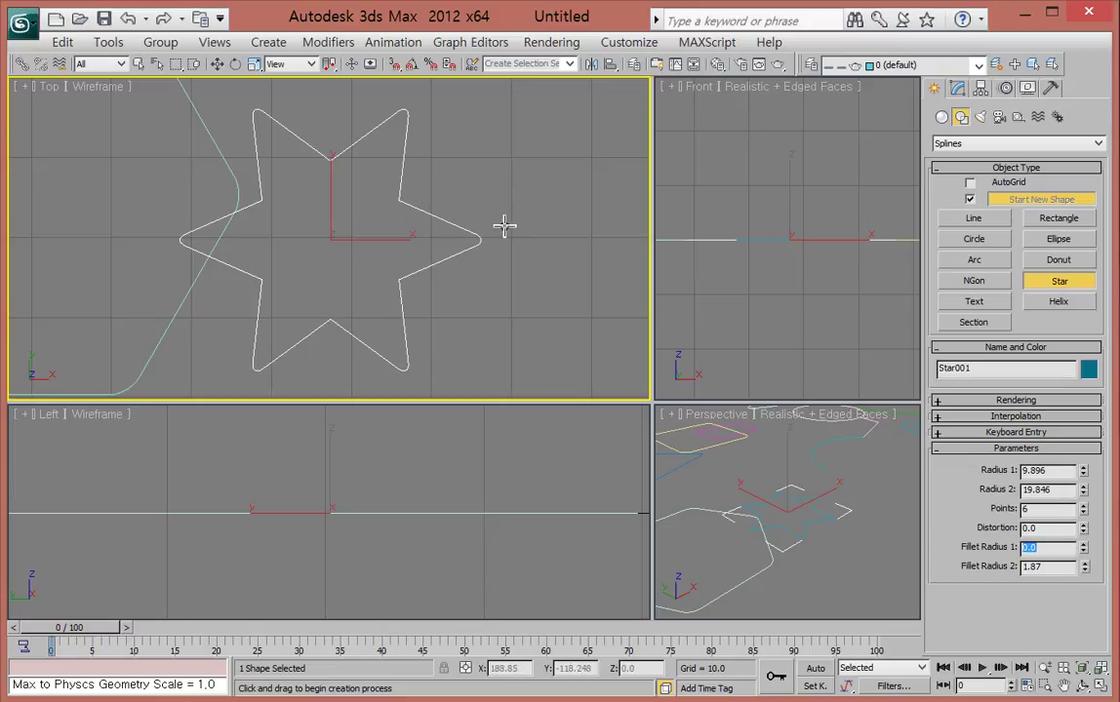
Delete all the shapes in the scene and reset the viewports to the empty grid's extents.
click(217, 64)
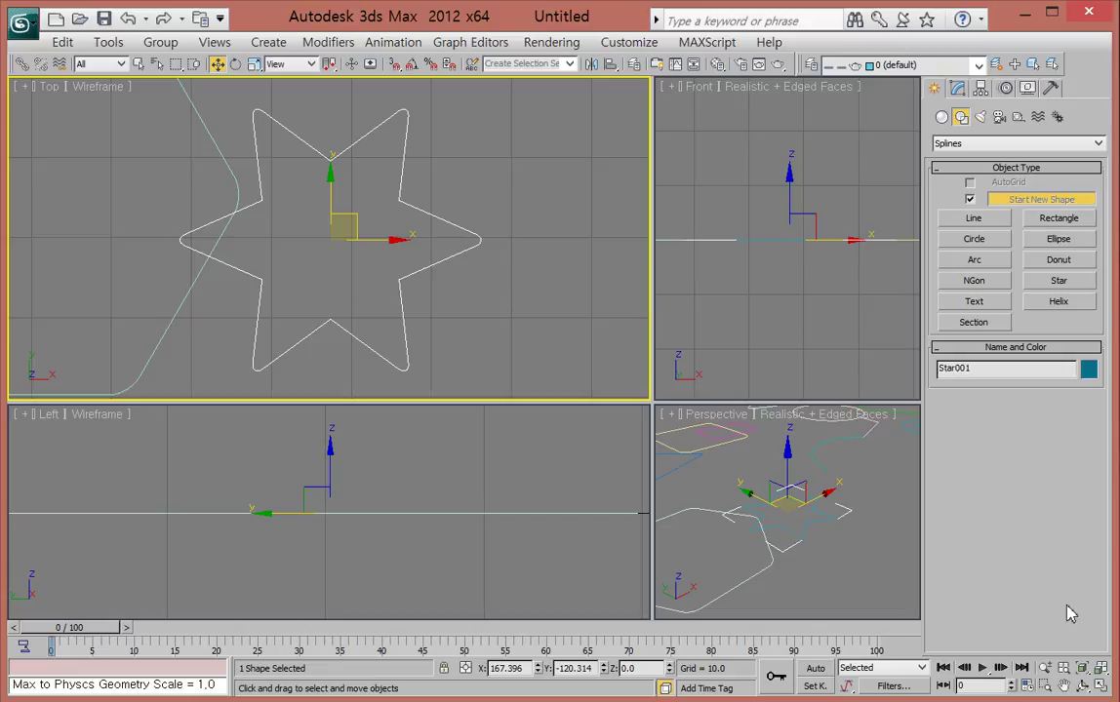
middle_drag(507, 293, 283, 313)
key(ctrl+a)
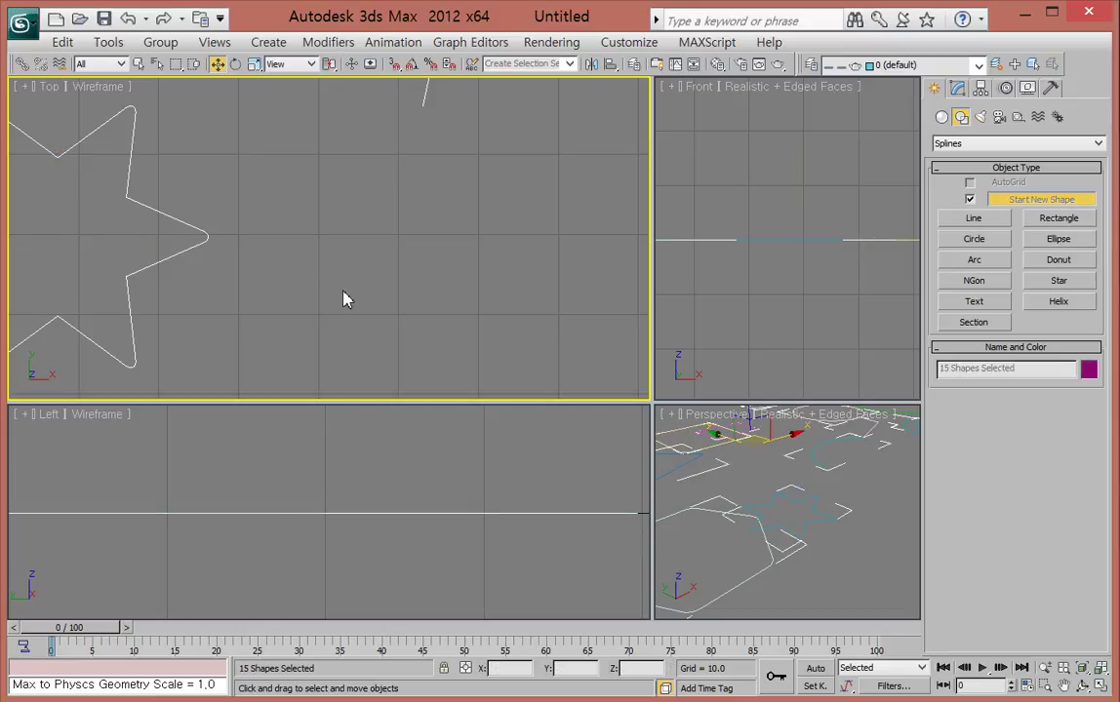
key(Delete)
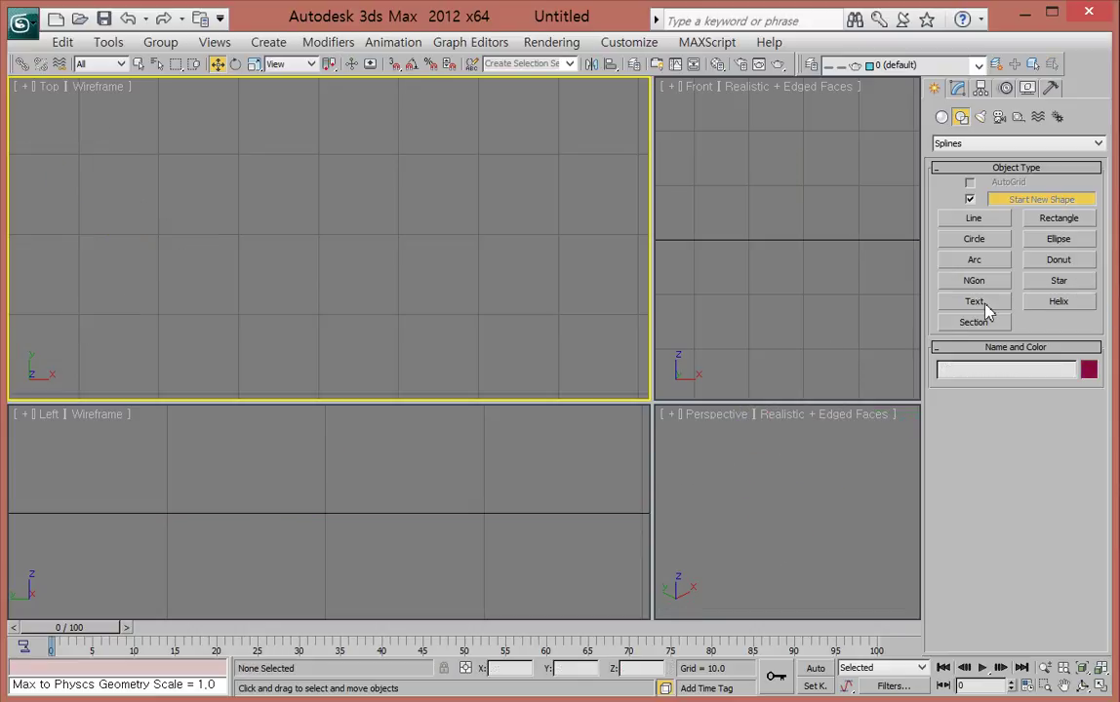
click(1100, 636)
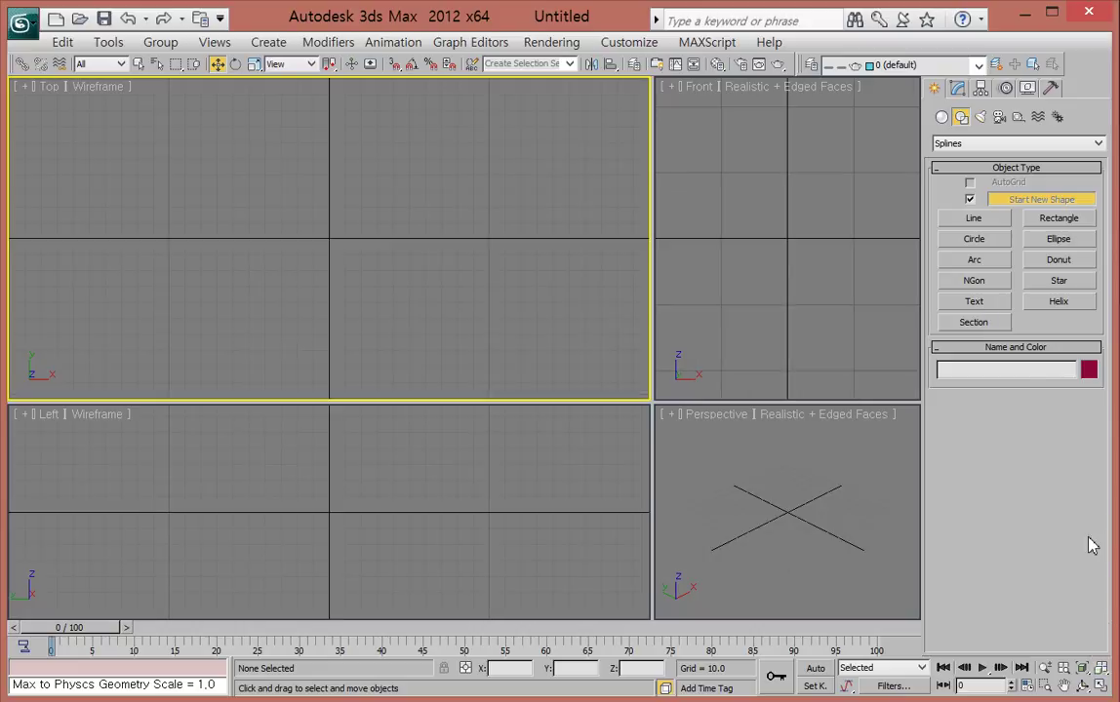
Place a text shape reading "3ds Max" in Arial, size 100, in the Top viewport near the origin.
click(973, 302)
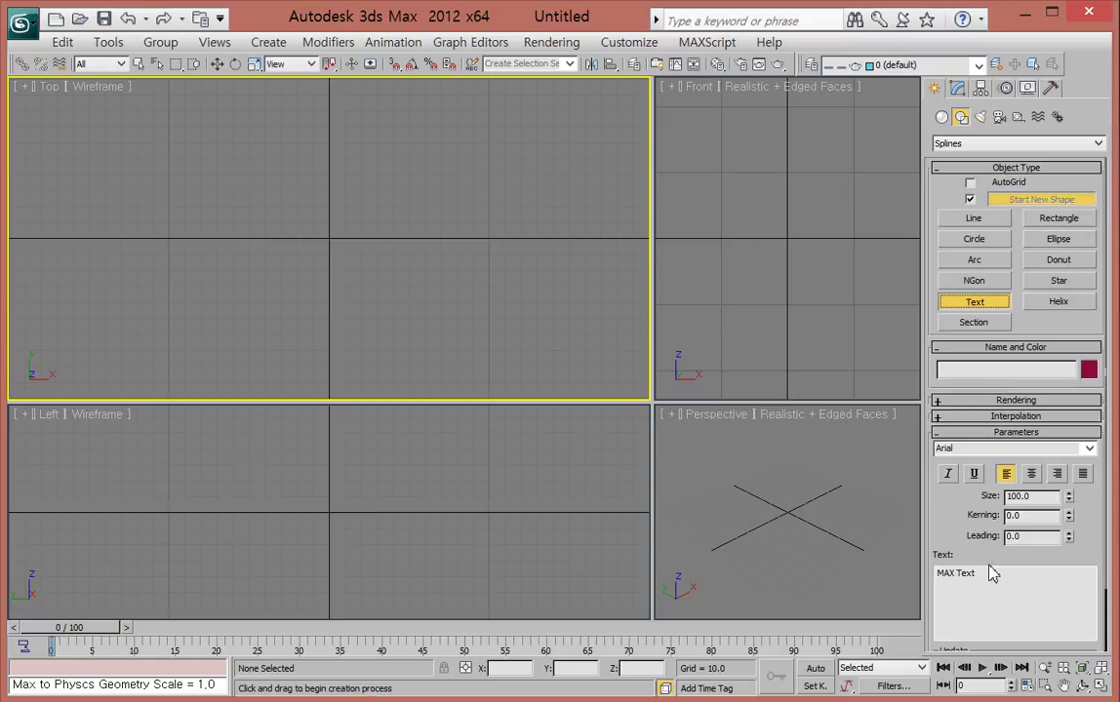
click(998, 580)
key(ctrl+a)
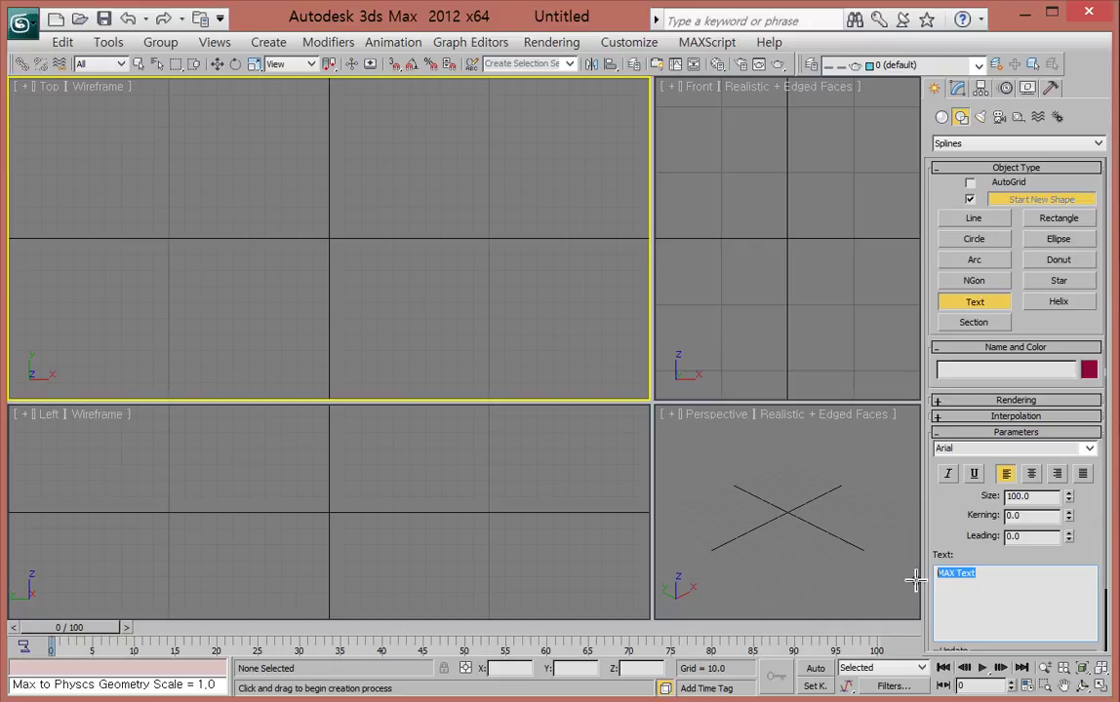
text(3ds Max)
click(297, 221)
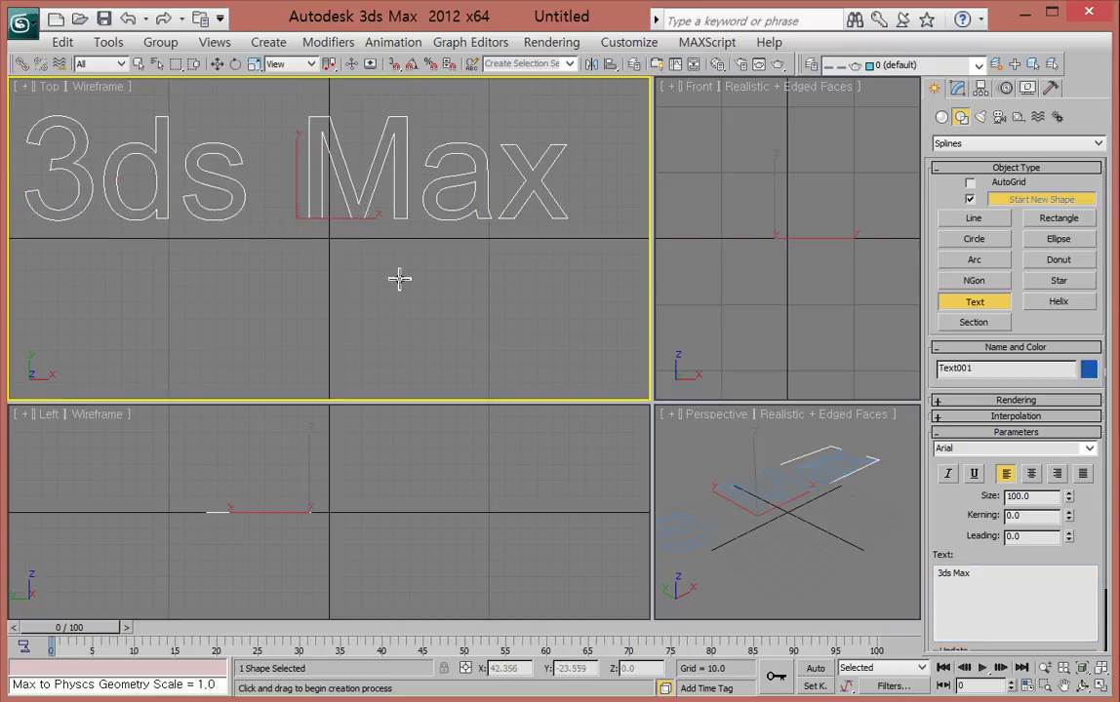
middle_drag(397, 277, 431, 343)
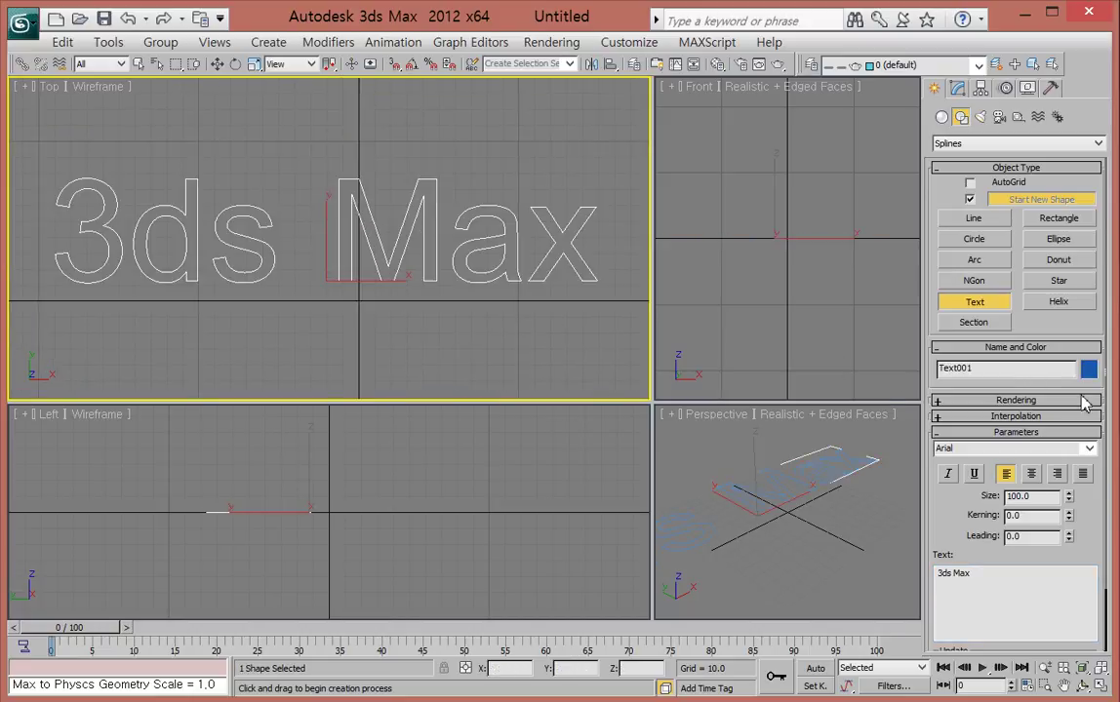
Set the text's font to HY헤드라인M, size to 98 and kerning to -5.65, and move it slightly left along X.
click(1089, 450)
drag(1088, 549, 1089, 618)
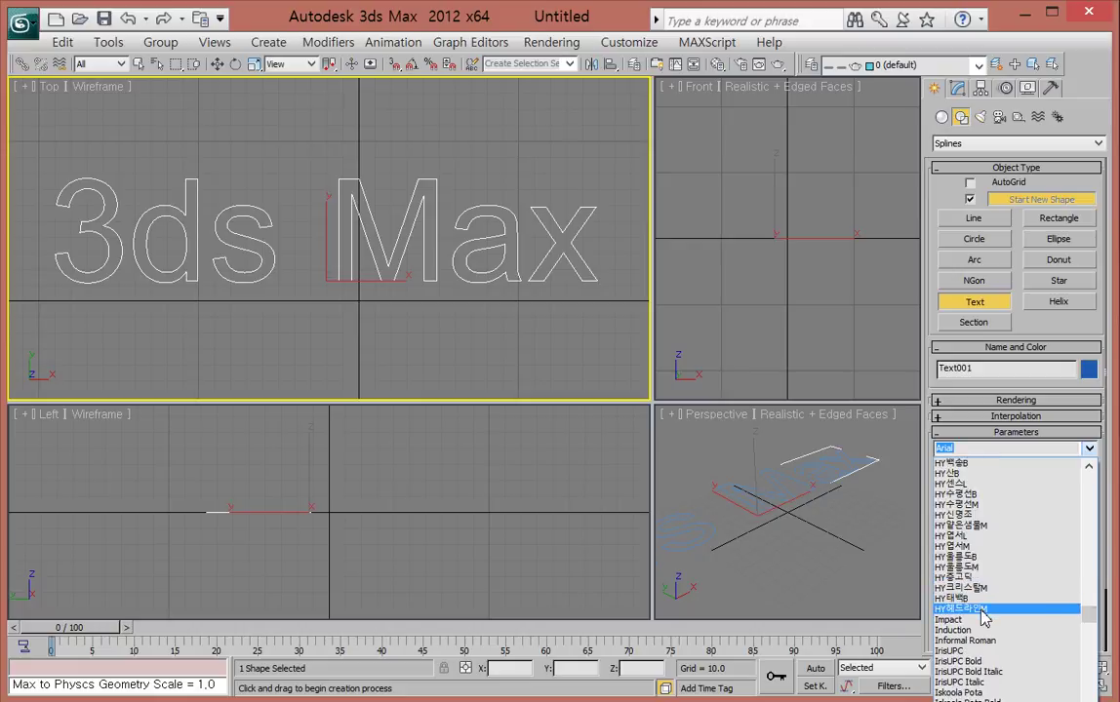
click(984, 612)
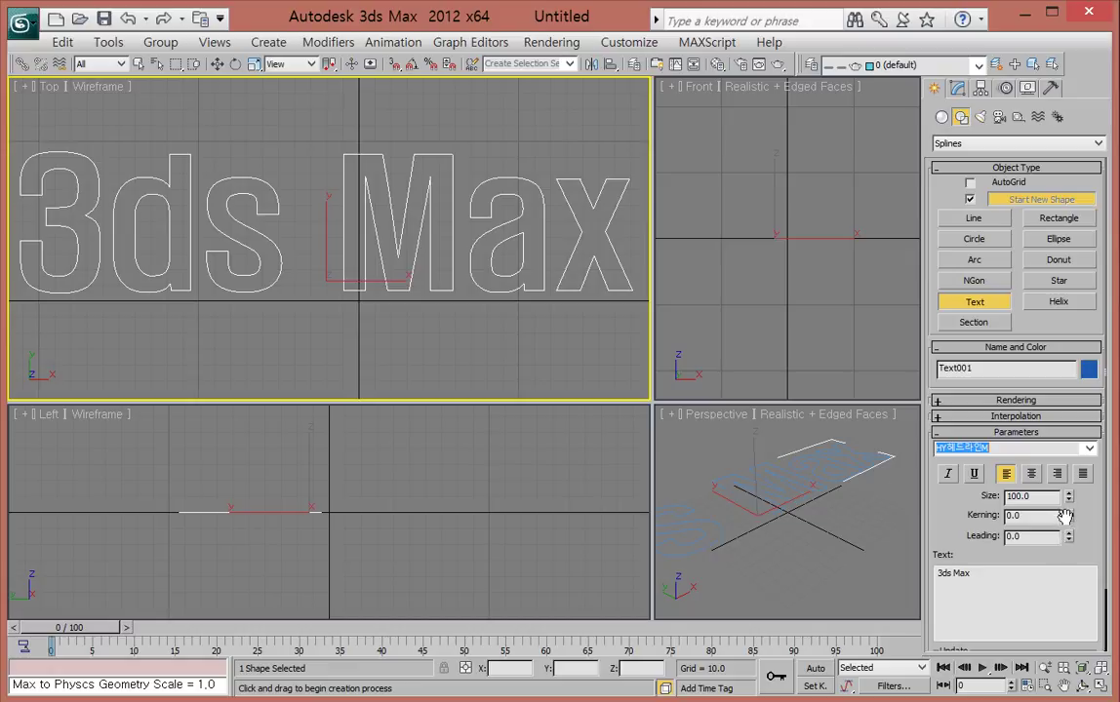
drag(1070, 500, 1054, 117)
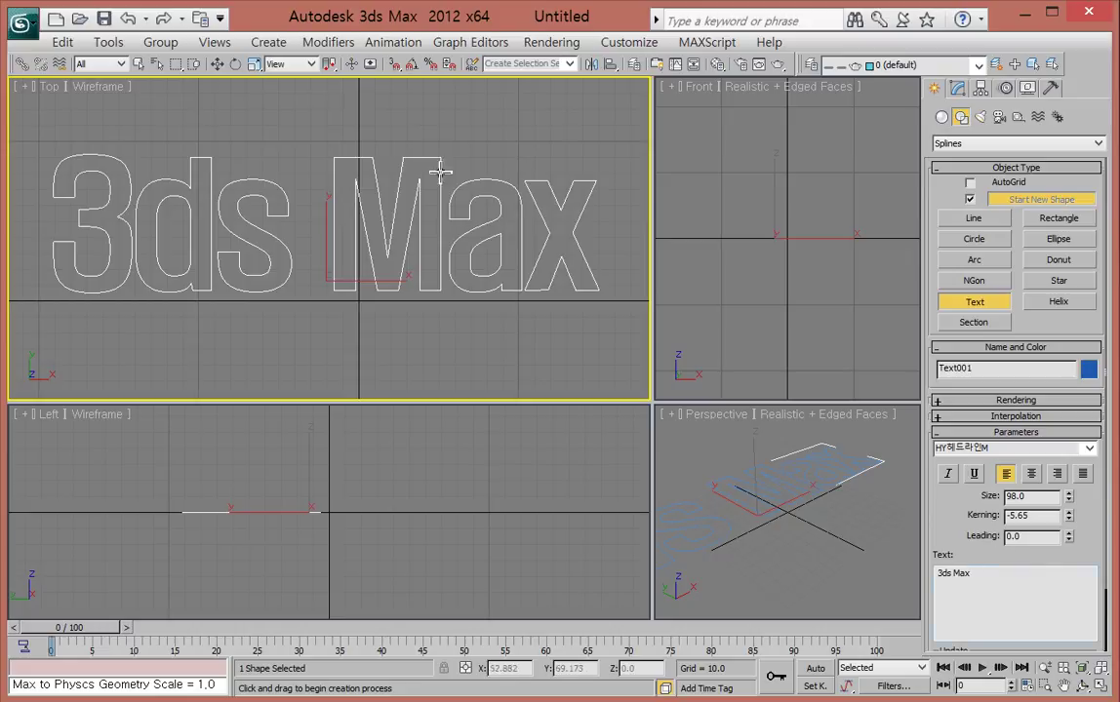
click(217, 63)
drag(358, 276, 347, 276)
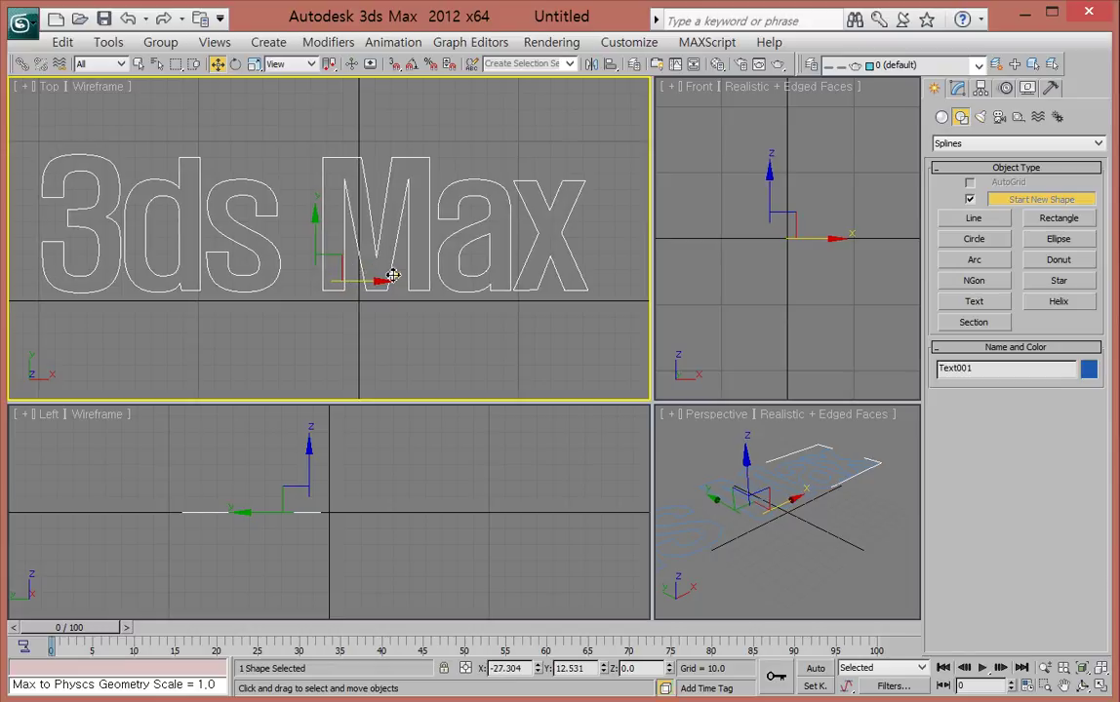
Place three more "3ds Max" text shapes in the Top viewport, overlapping the first one.
click(975, 301)
click(475, 341)
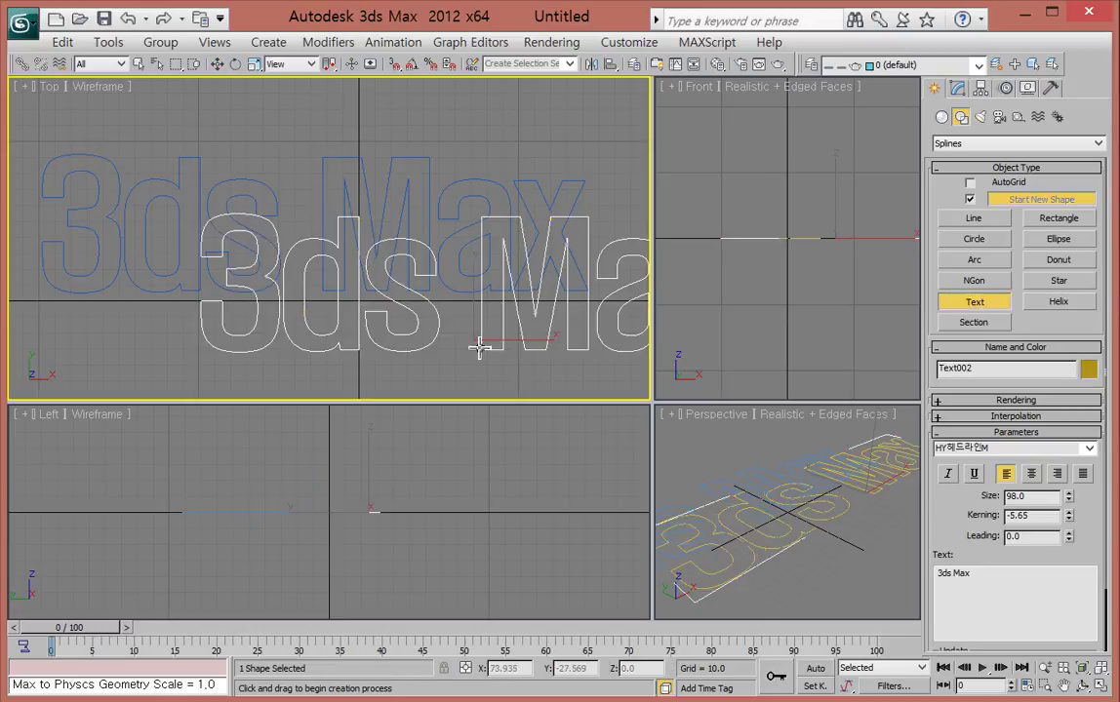
click(161, 347)
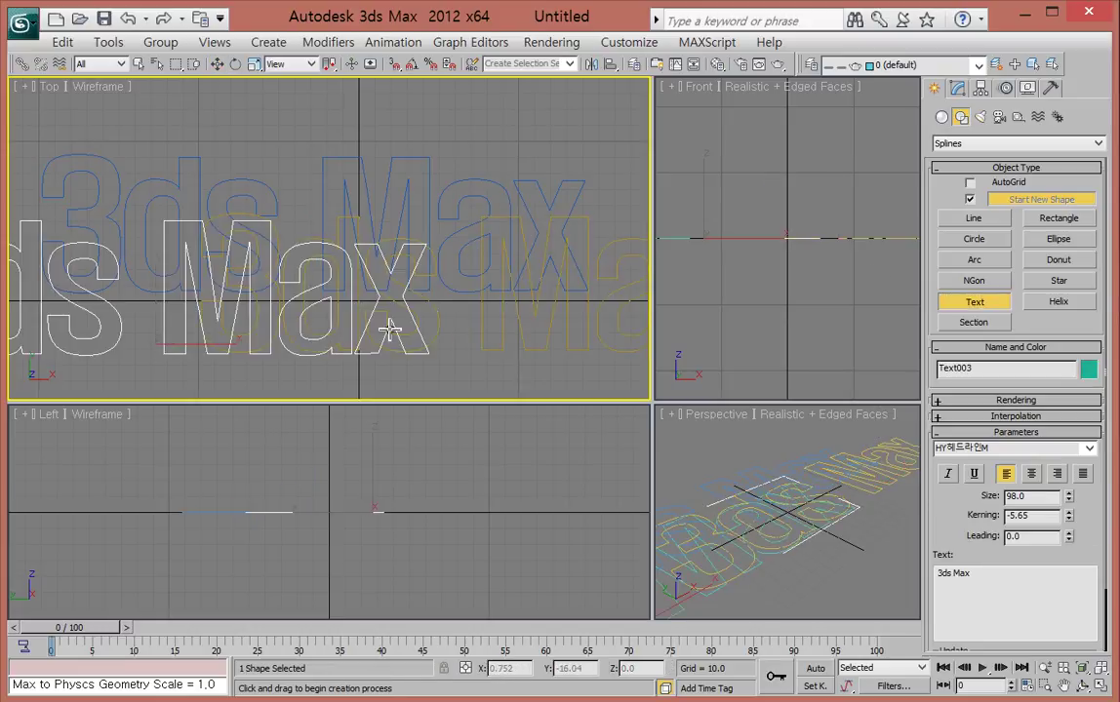
drag(438, 156, 404, 192)
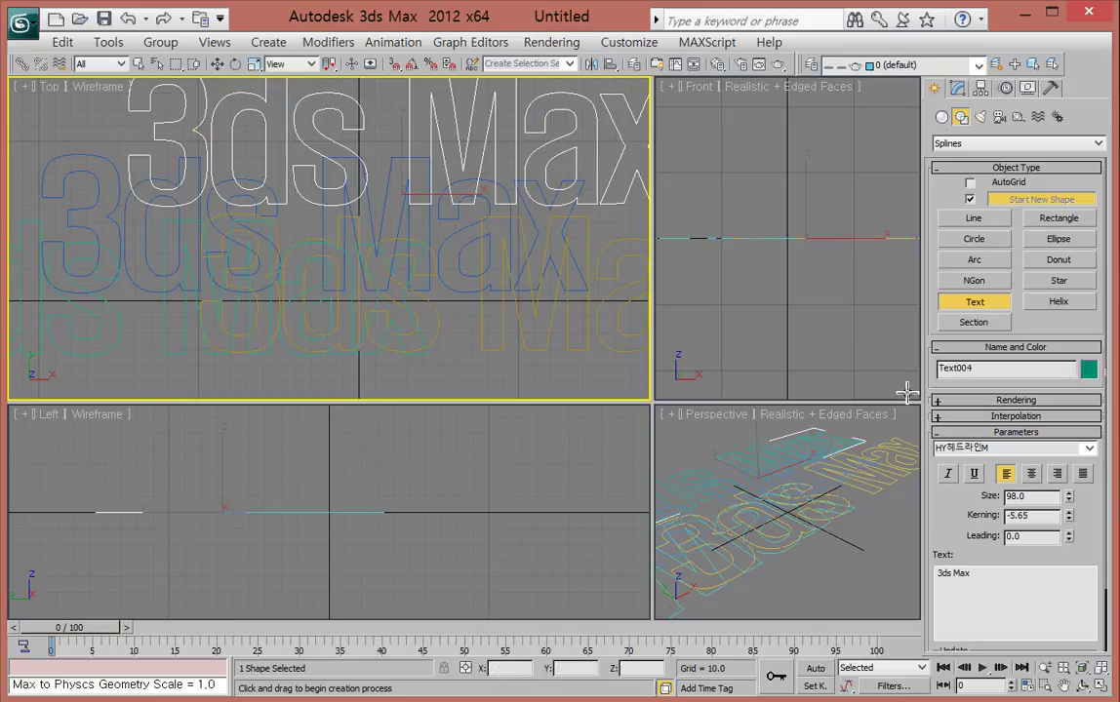
Delete all the text shapes from the scene.
key(ctrl+a)
key(Delete)
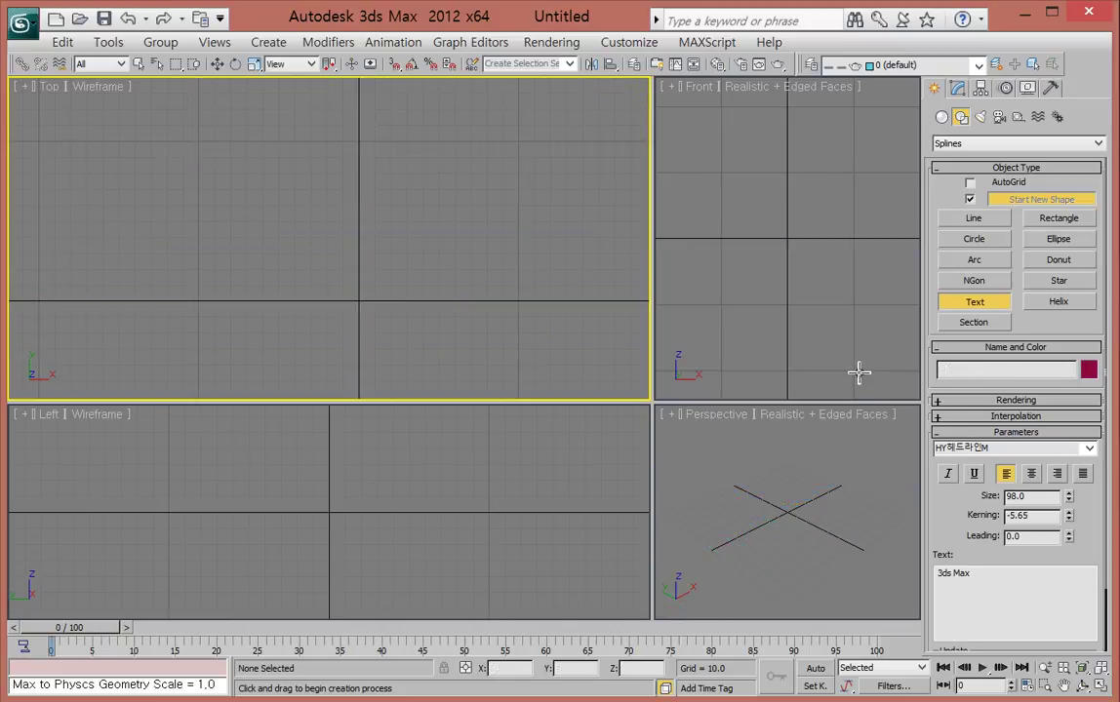
Draw a helix just above the origin in the Top viewport, with radii of about 31.6 and 6.5 and a height of about 31.
click(1061, 303)
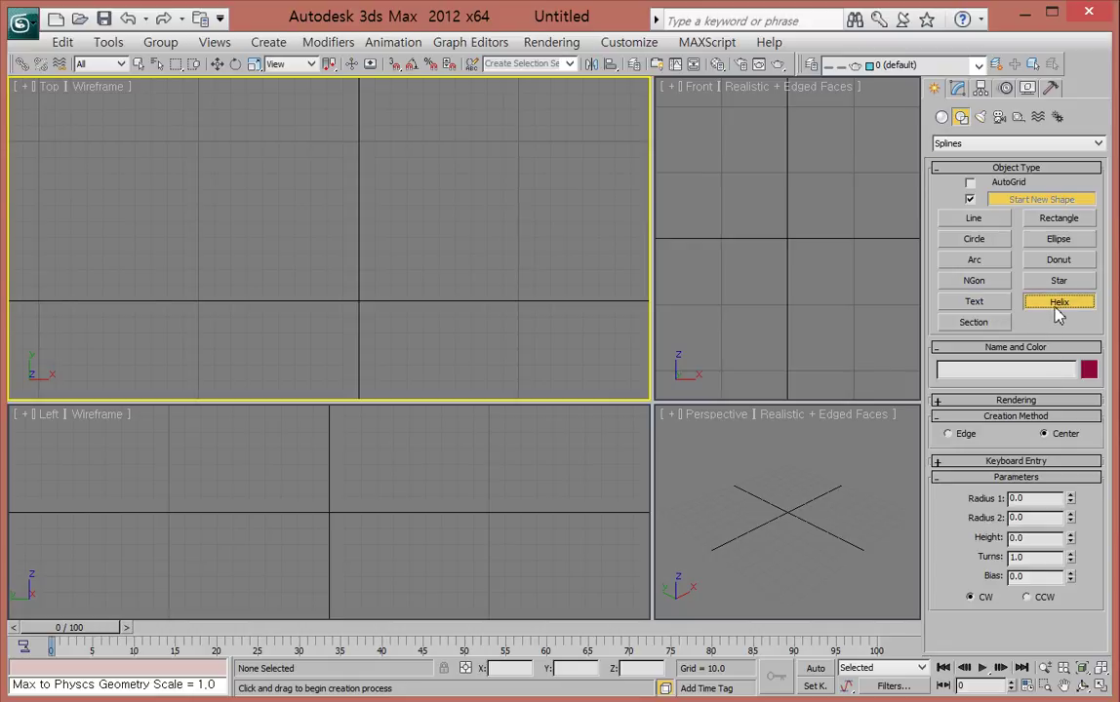
drag(357, 257, 341, 212)
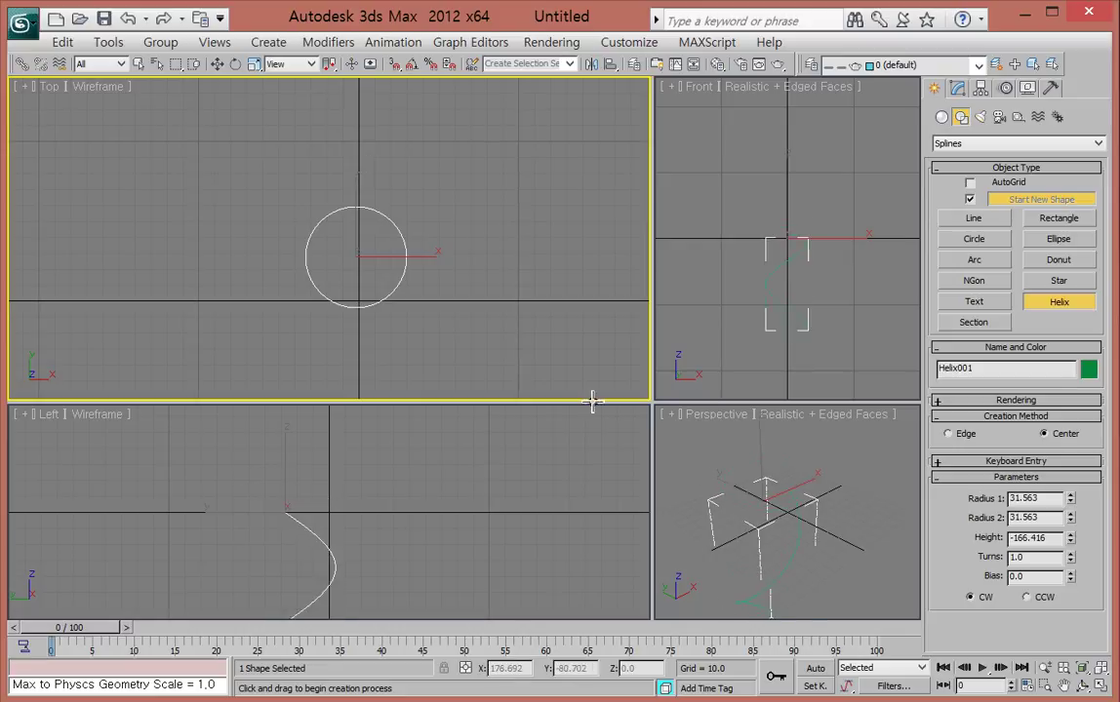
click(368, 162)
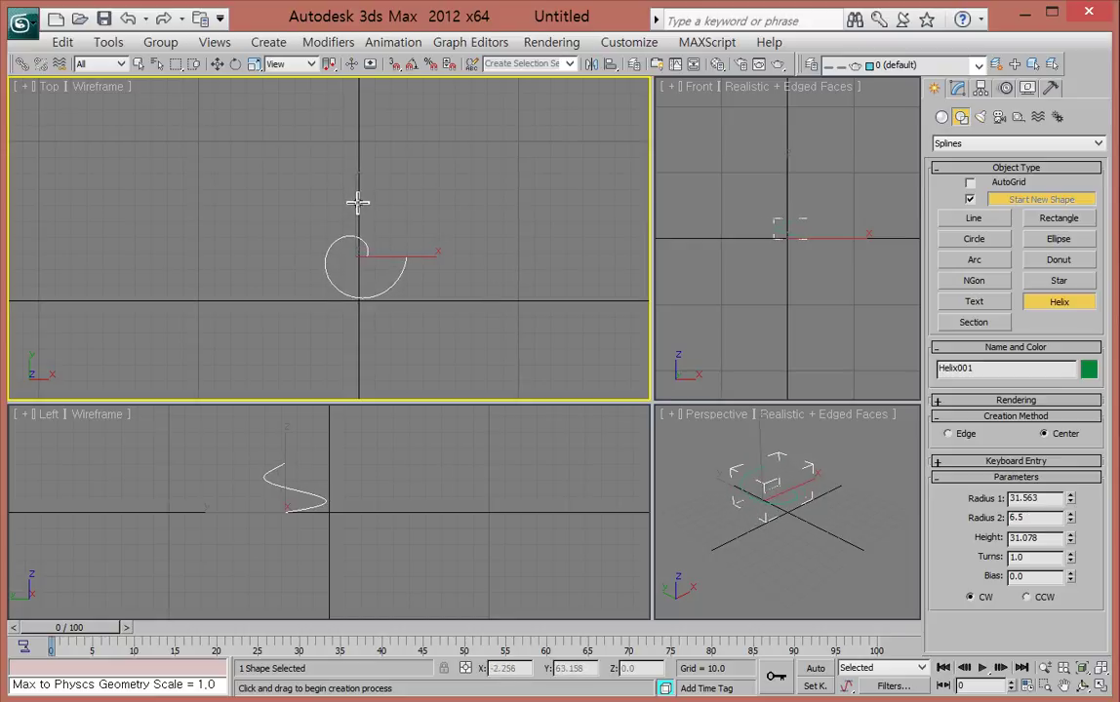
click(357, 201)
Set the helix's Radius 1 to 50.185, Radius 2 to 3.965, Height to 60.291, Turns to 3.04 and Bias to 0.01.
drag(1071, 502, 1071, 471)
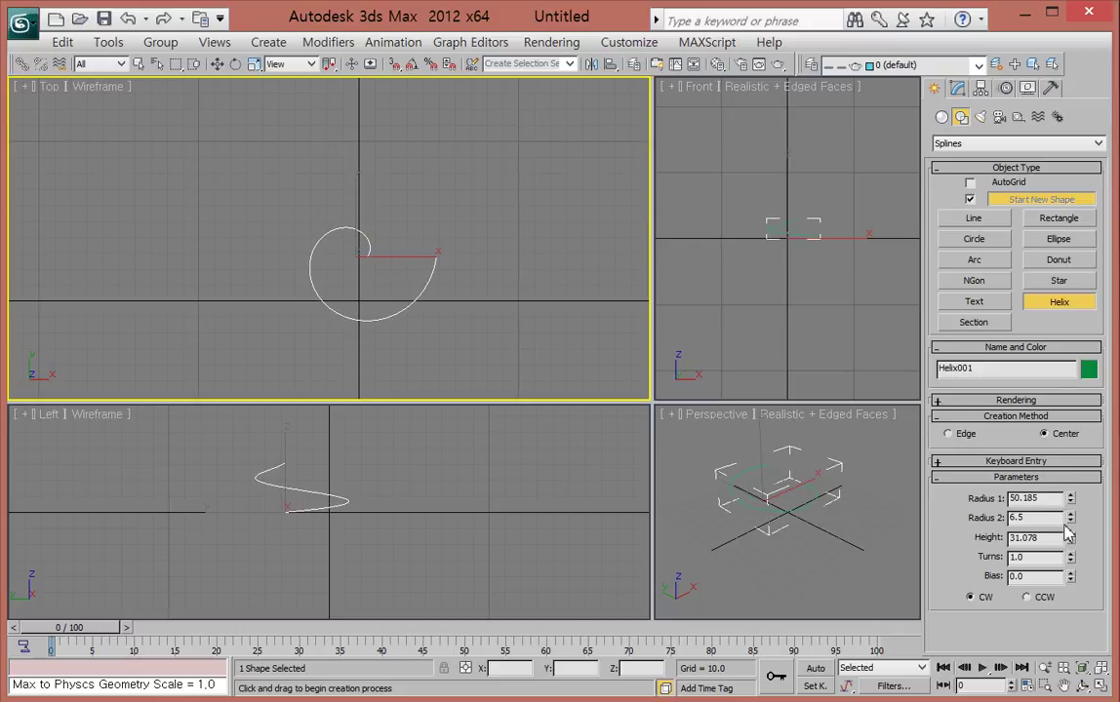
drag(1071, 522, 1072, 554)
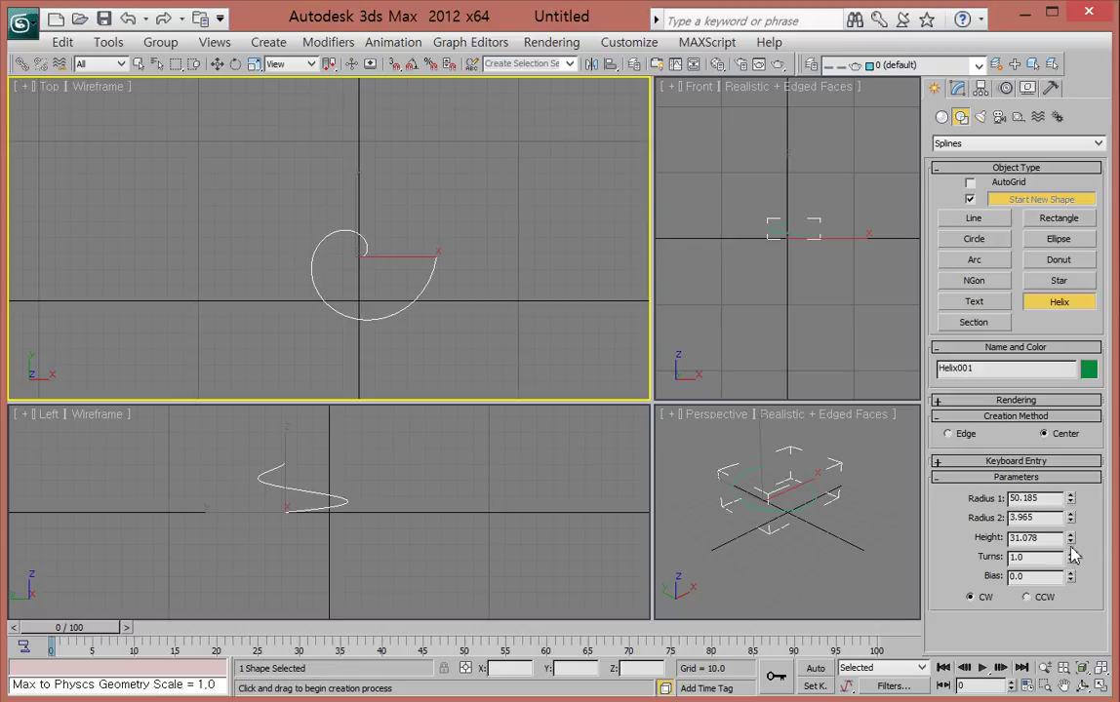
drag(1071, 537, 1057, 491)
drag(1072, 564, 1067, 390)
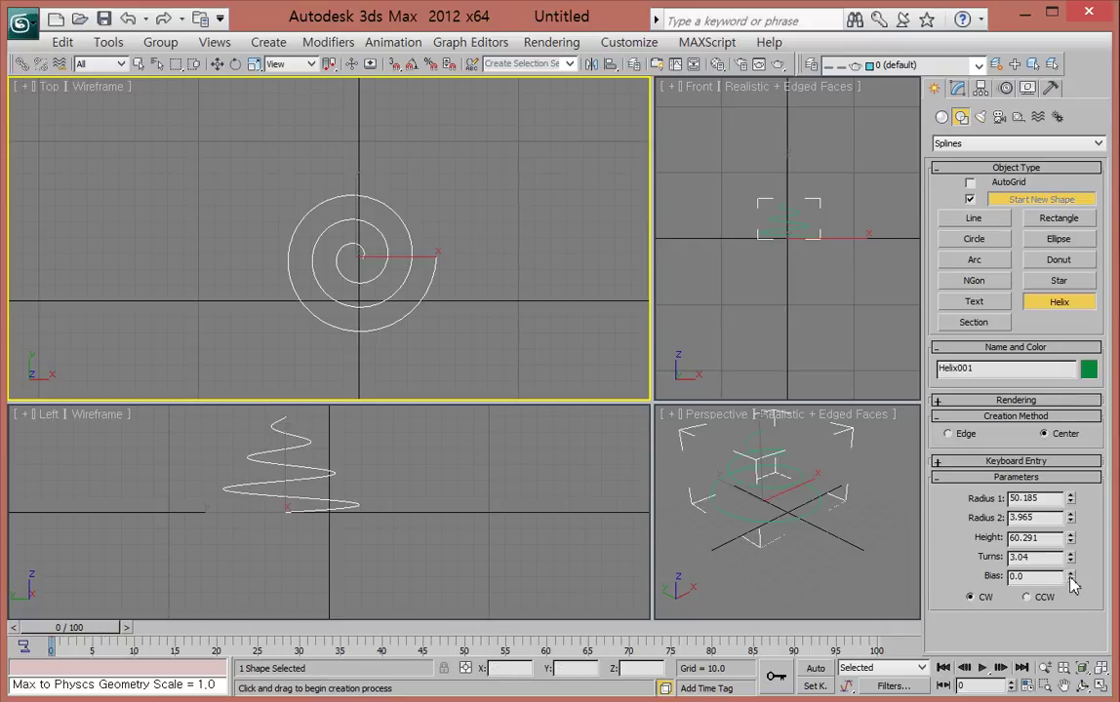
drag(1070, 577, 1070, 576)
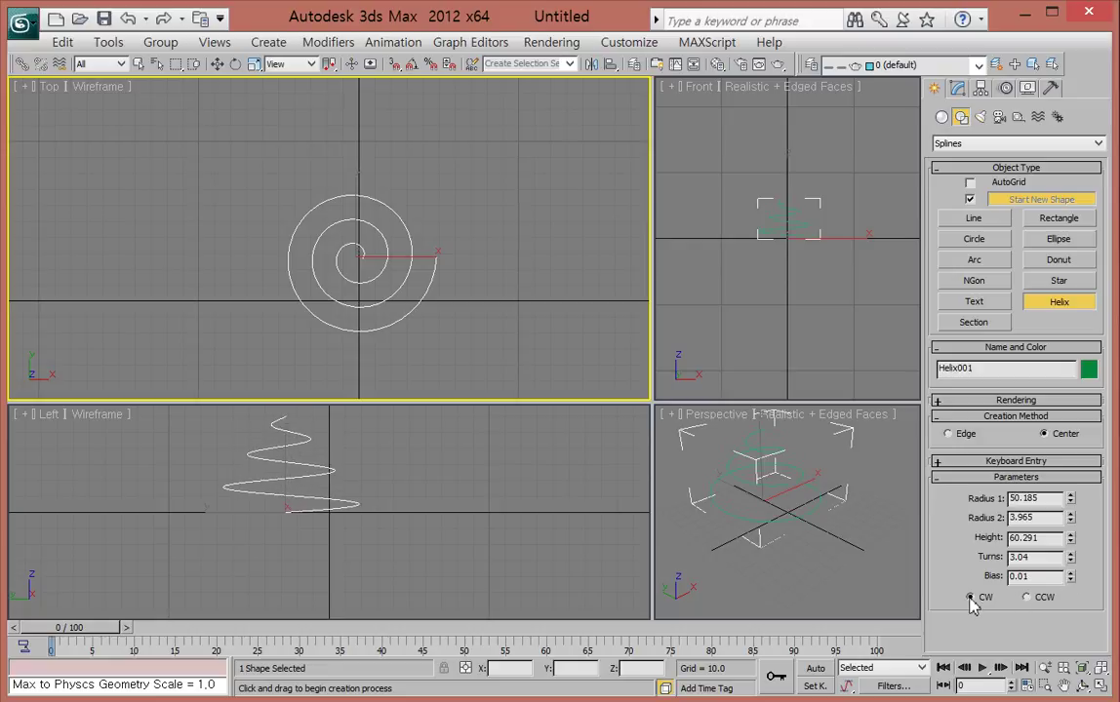
Compare the helix's CW and CCW winding directions and set it to CCW.
click(1025, 599)
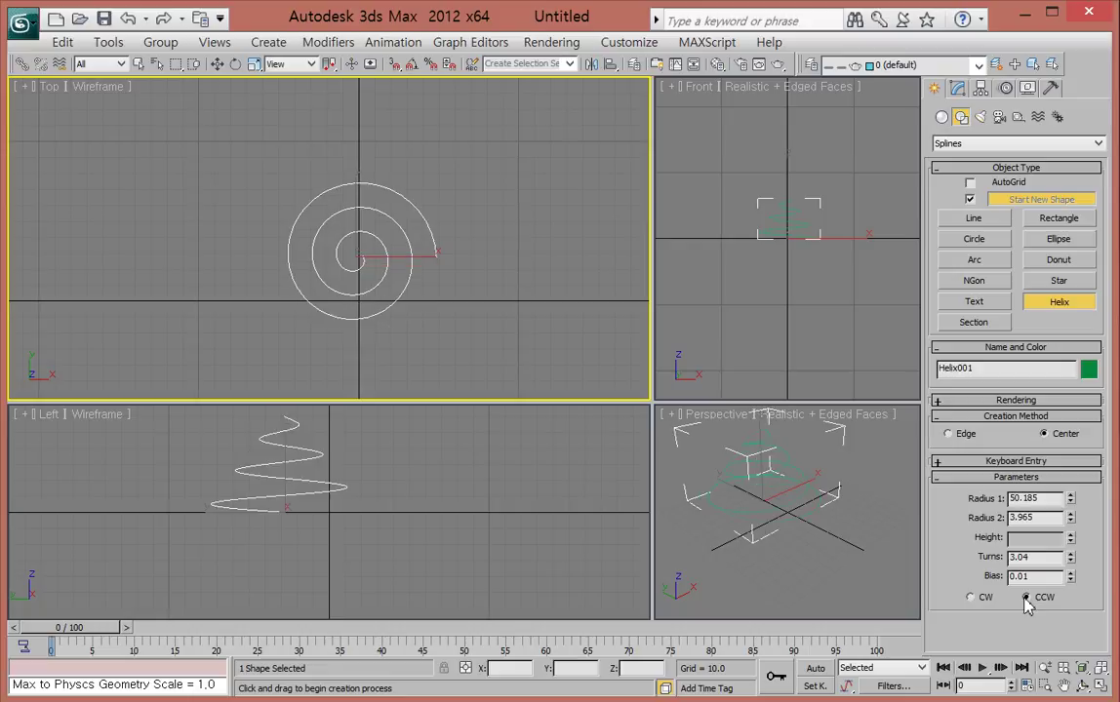
click(978, 599)
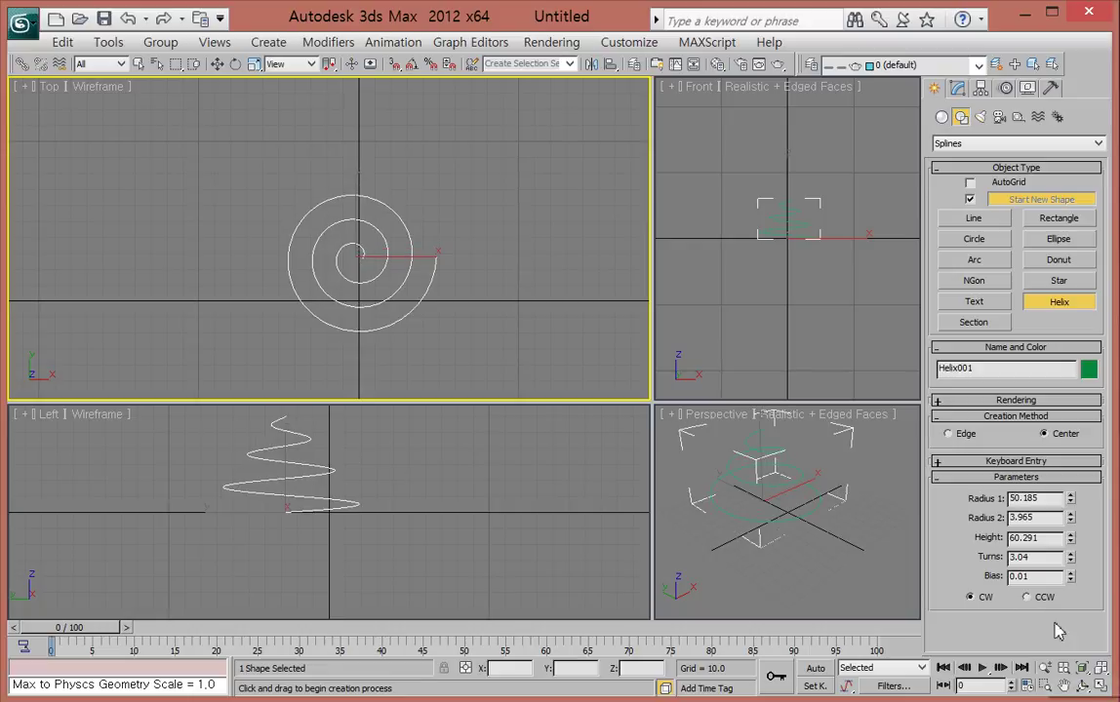
click(1027, 599)
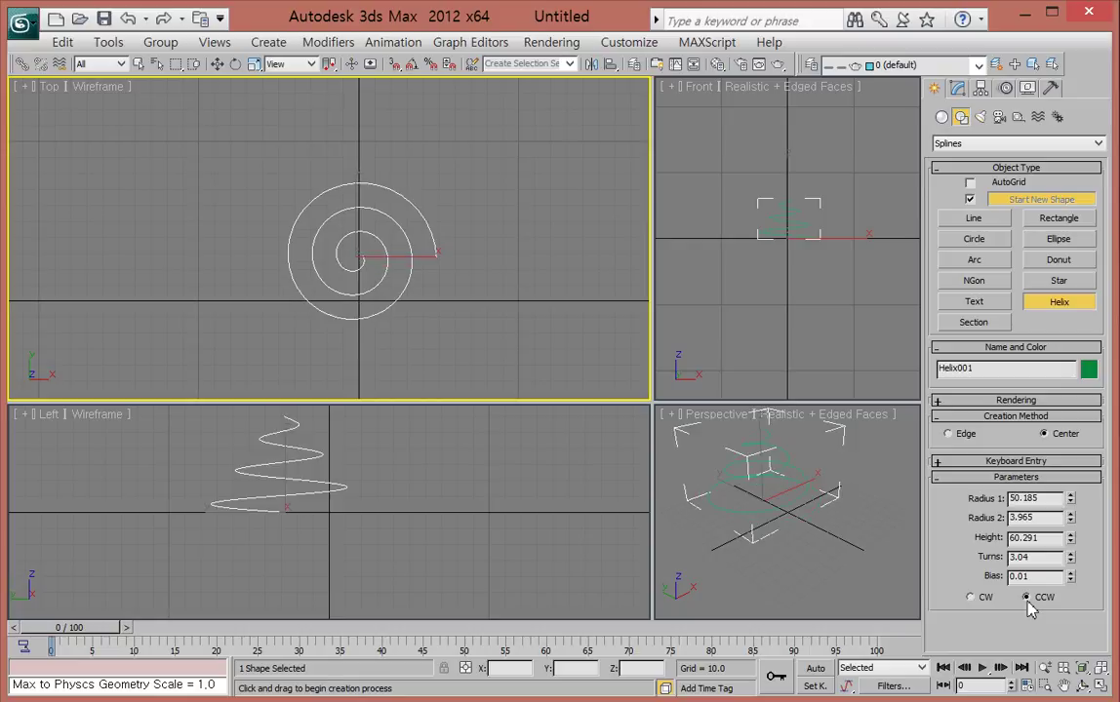